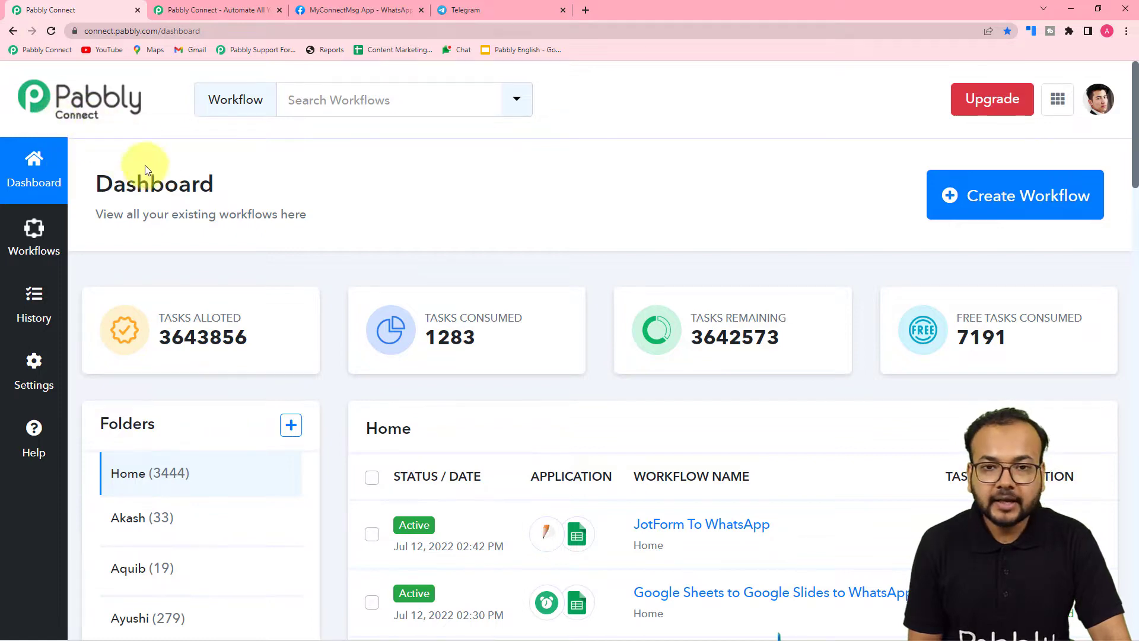
Step: View the Pabbly Connect landing page and return to the dashboard
click(251, 8)
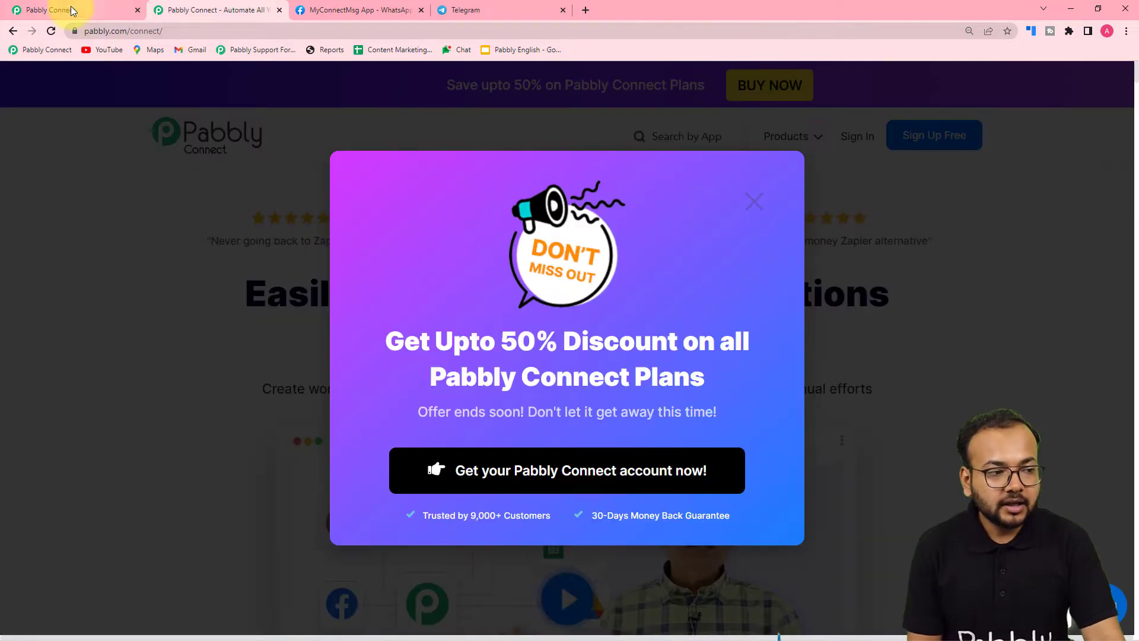
click(68, 10)
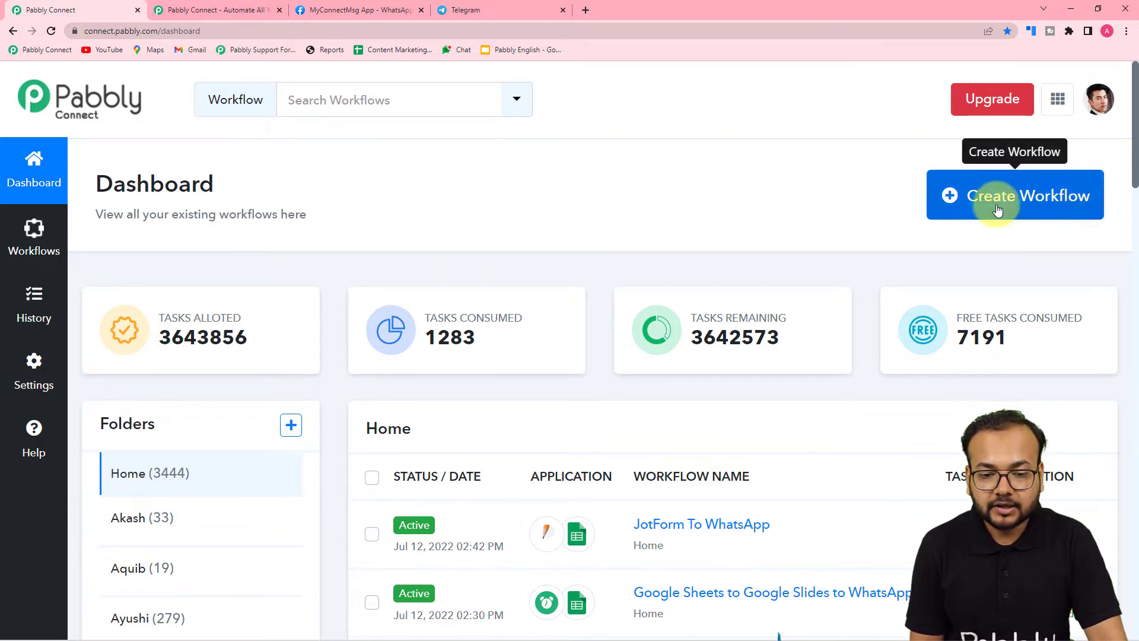
Step: Create a new workflow named "Send WhatsApp Messages to Telegram"
click(1038, 199)
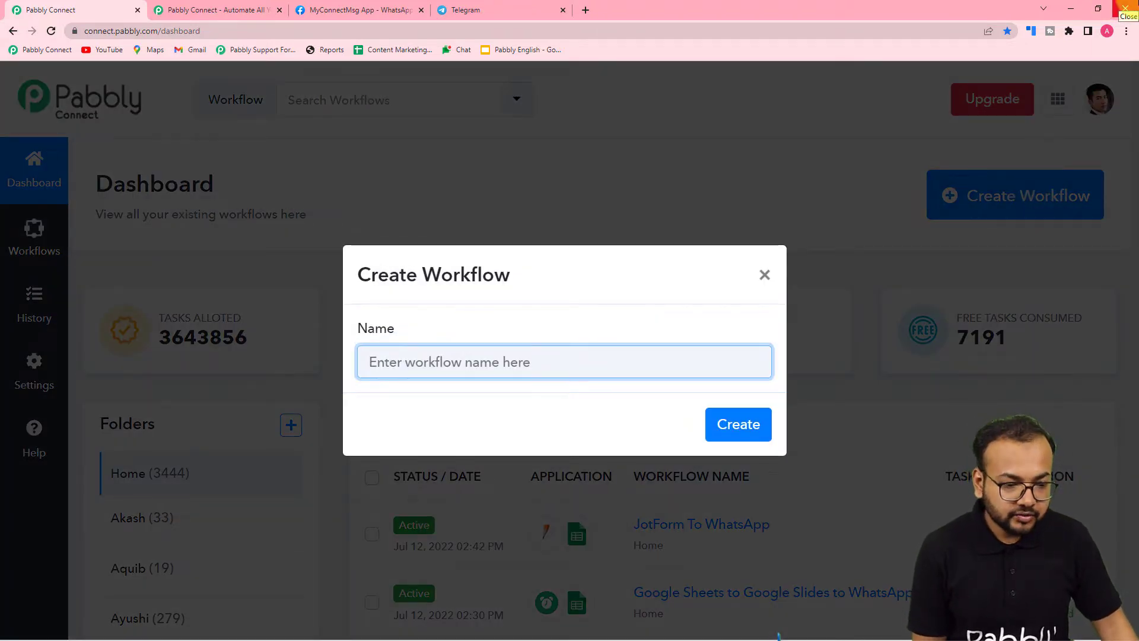
text(S)
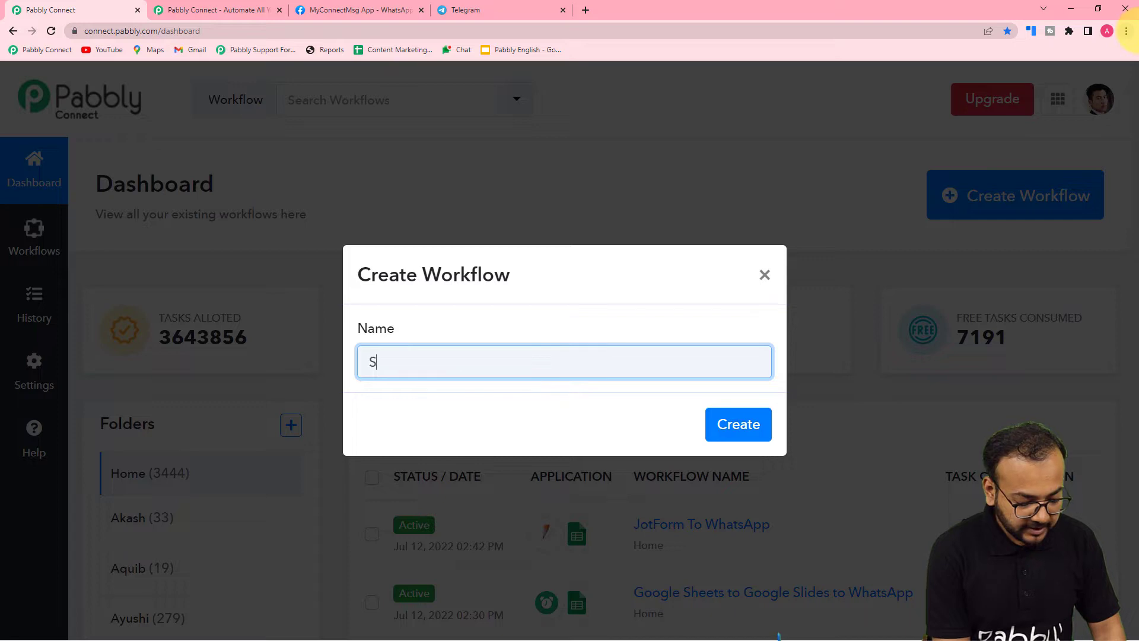
text(end)
key(BackSpace)
key(BackSpace)
text(e)
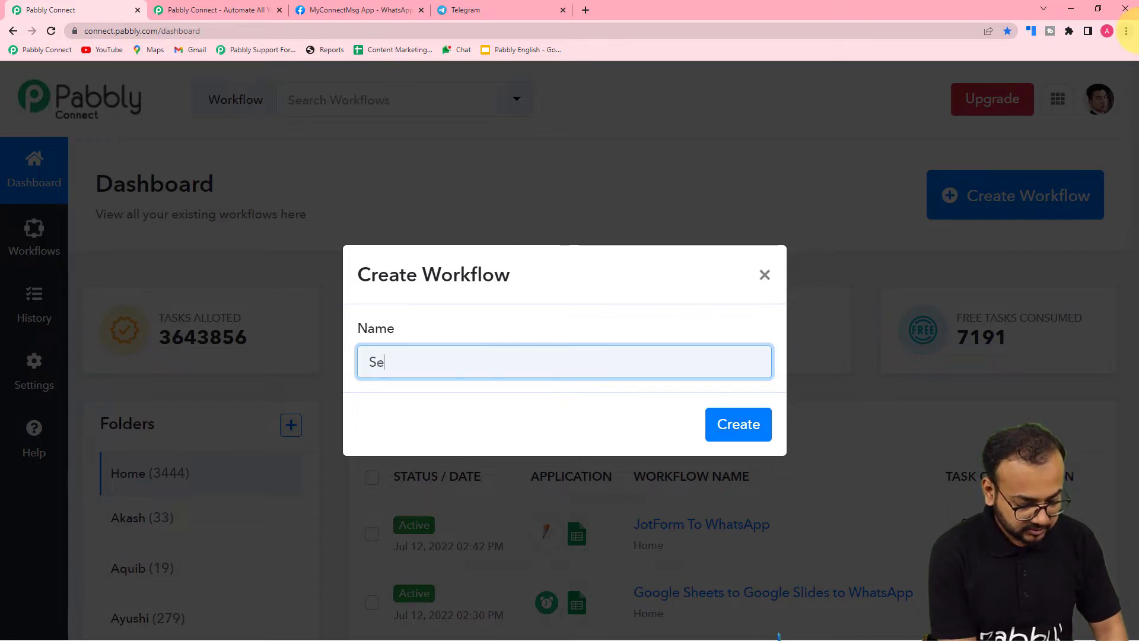
text(nd WhatsApp Messag)
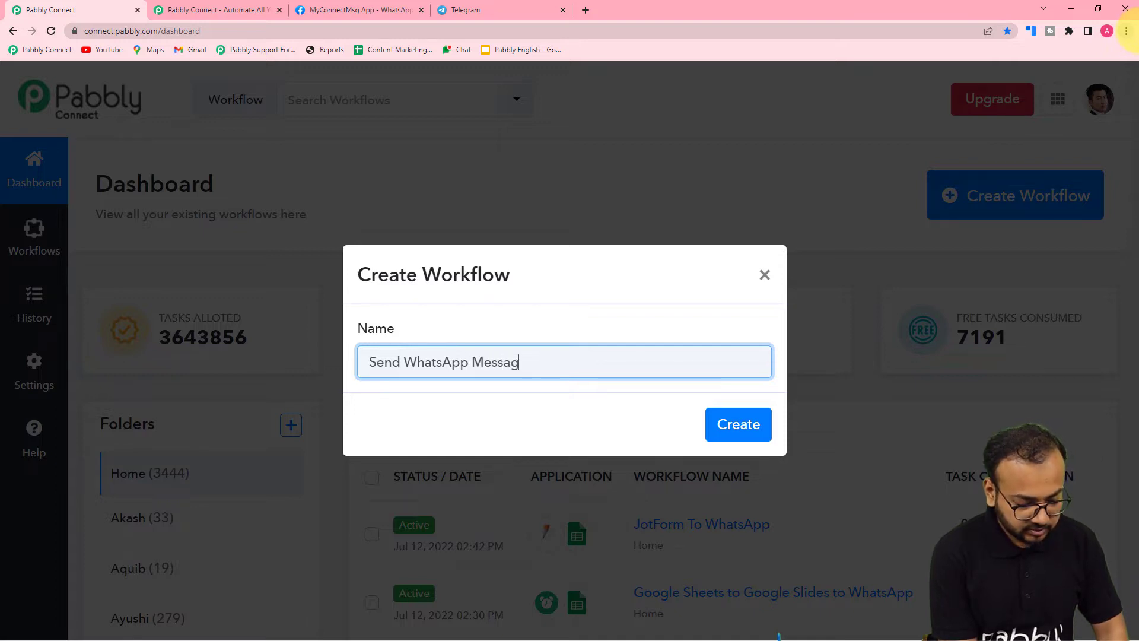
text(n)
key(BackSpace)
text(to Telegram)
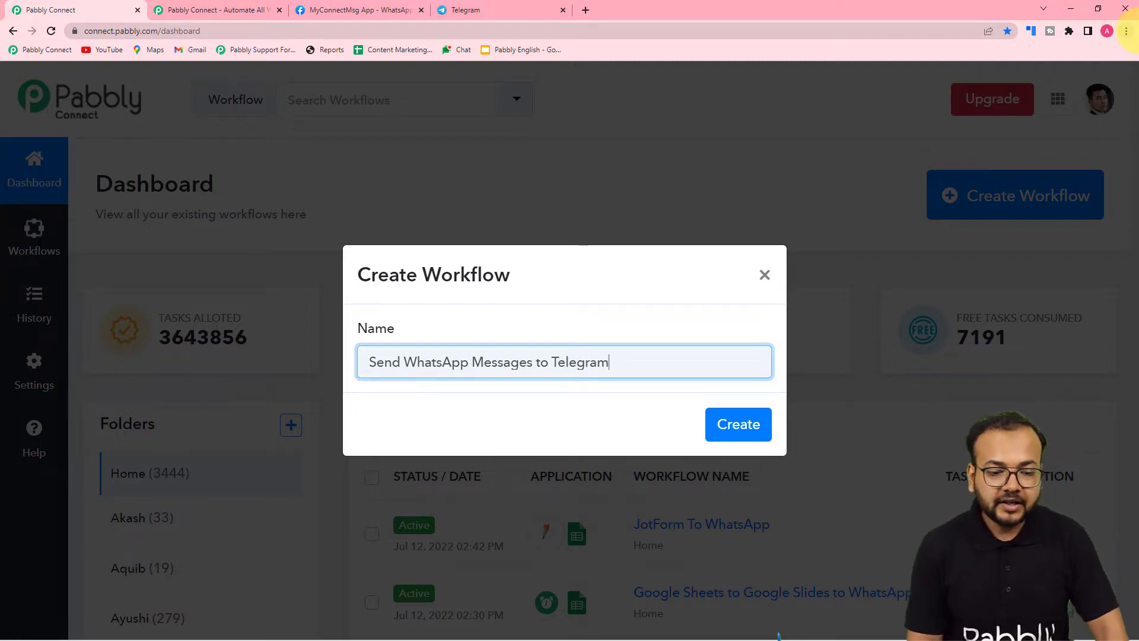
click(749, 425)
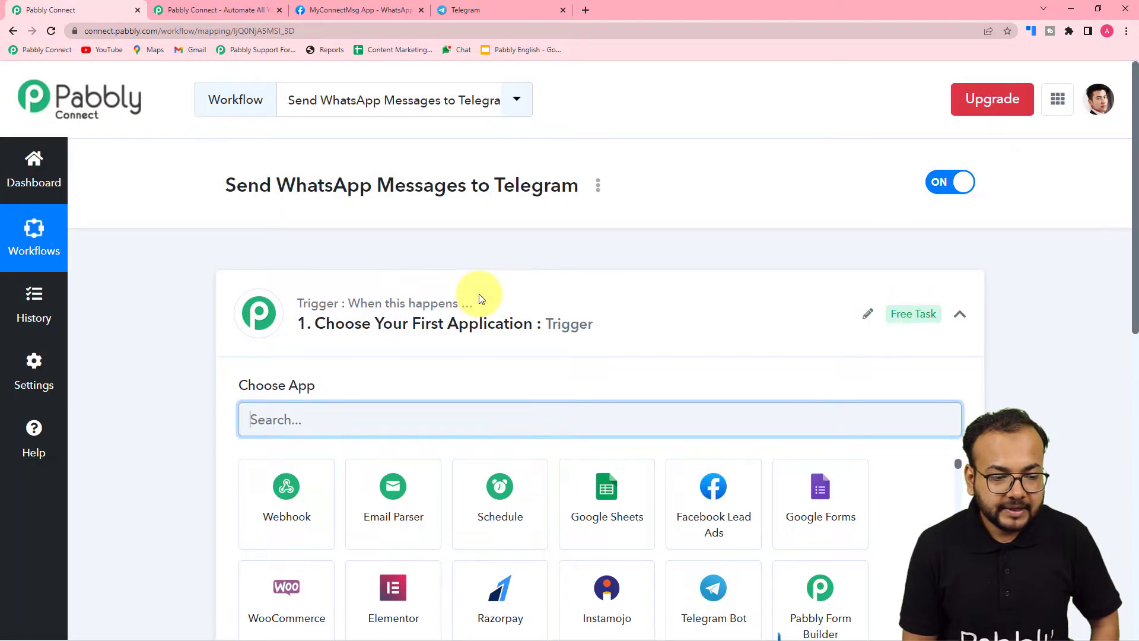
Step: Choose WhatsApp Cloud API as the trigger application of the workflow
click(961, 313)
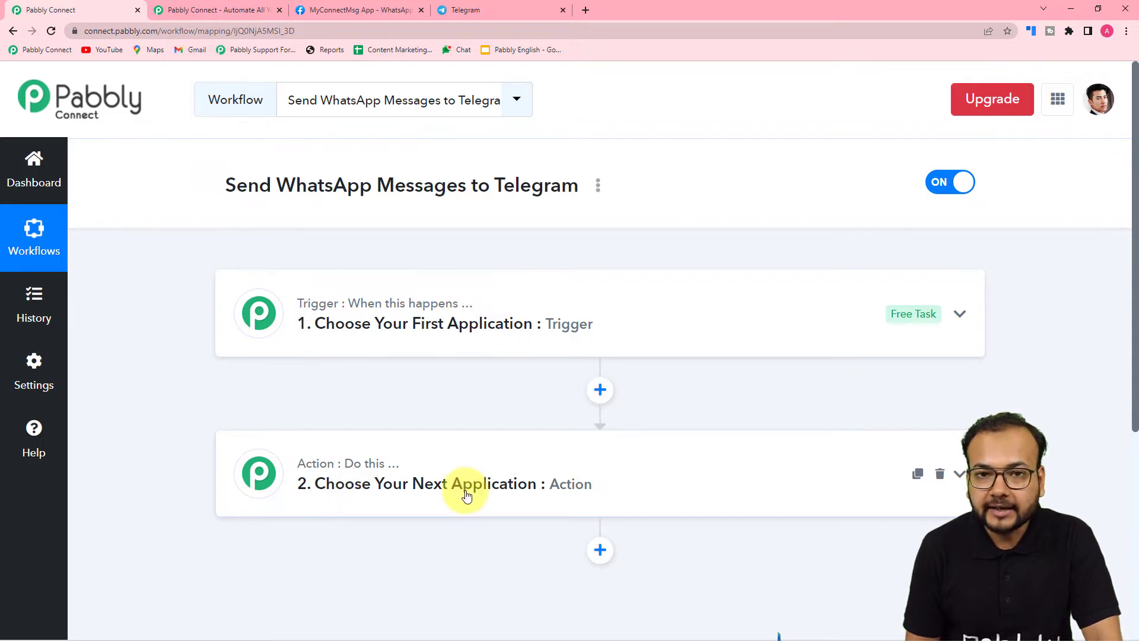
click(332, 327)
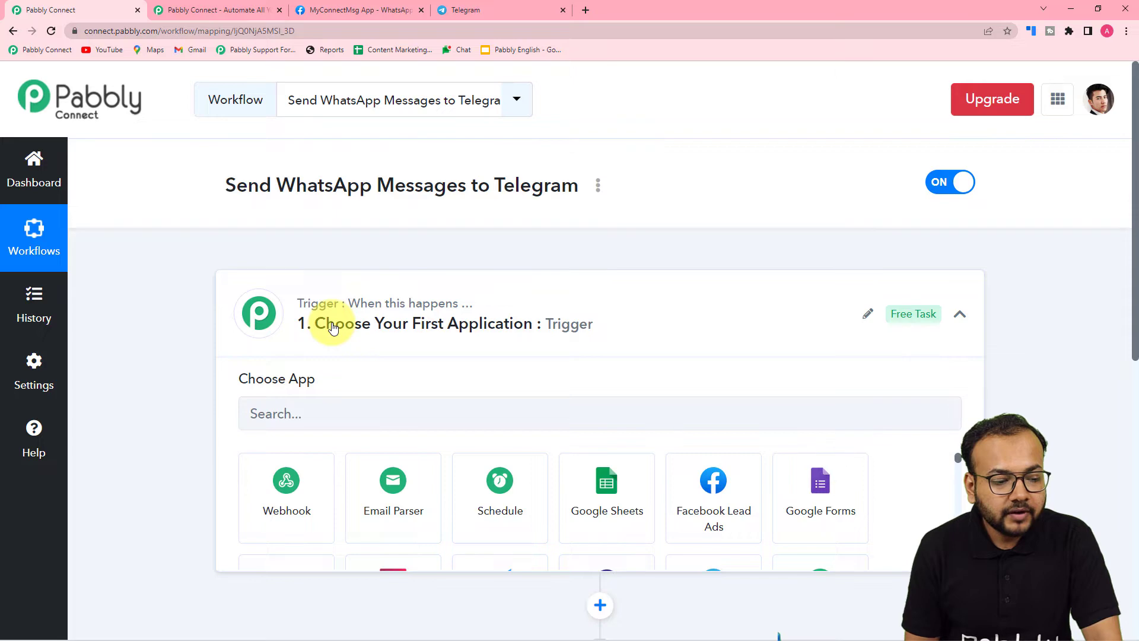
scroll(333, 325, down, 2)
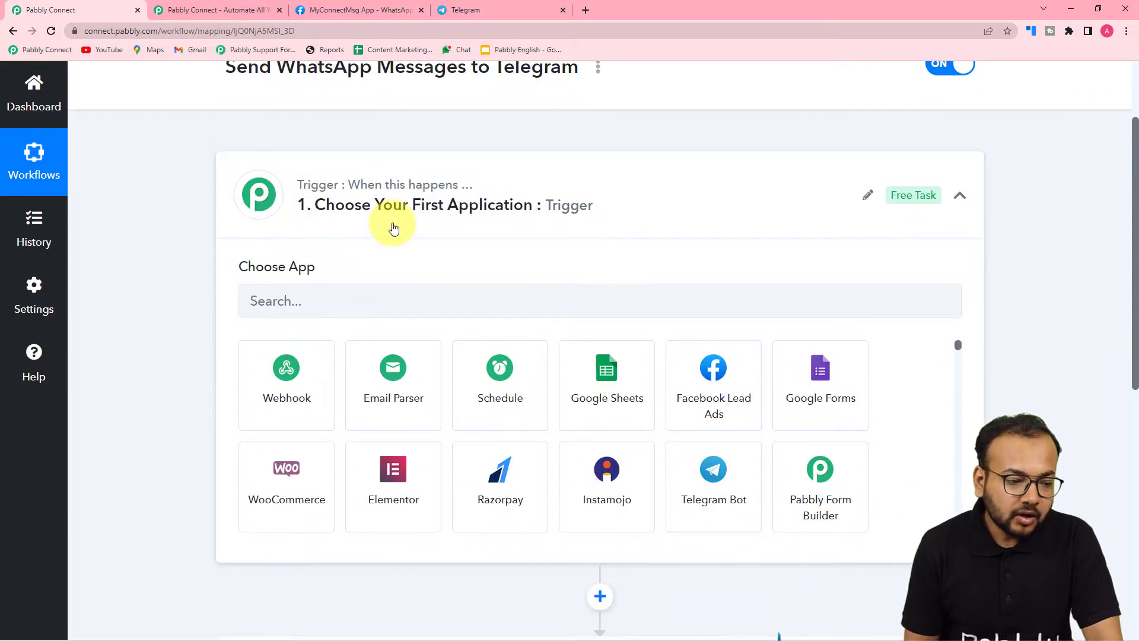
scroll(393, 228, down, 1)
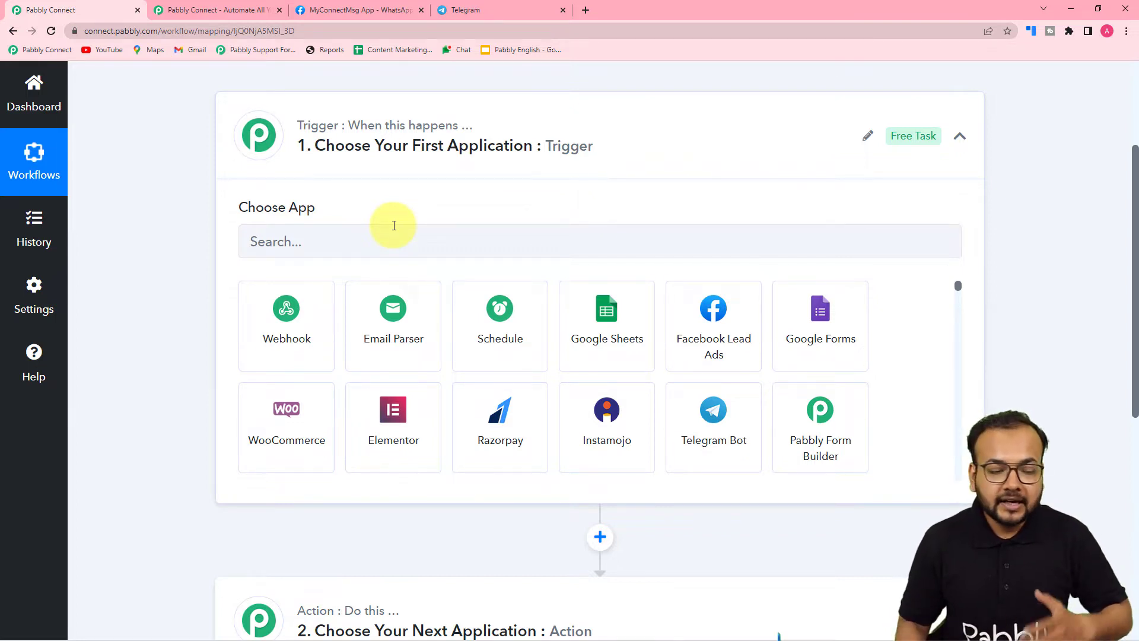
click(380, 245)
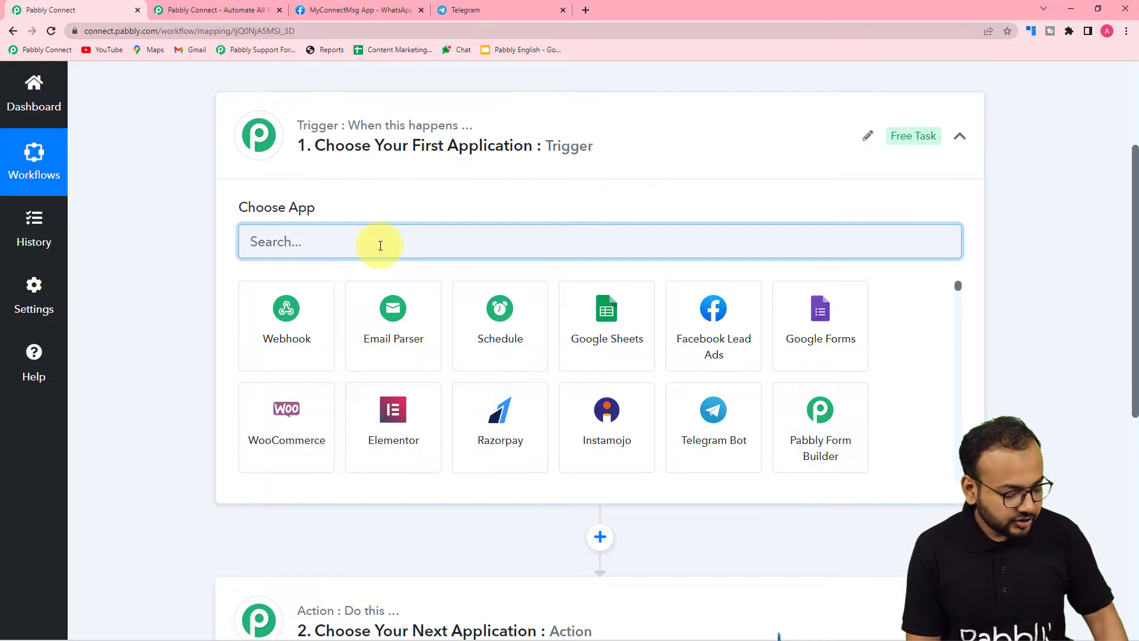
text(what)
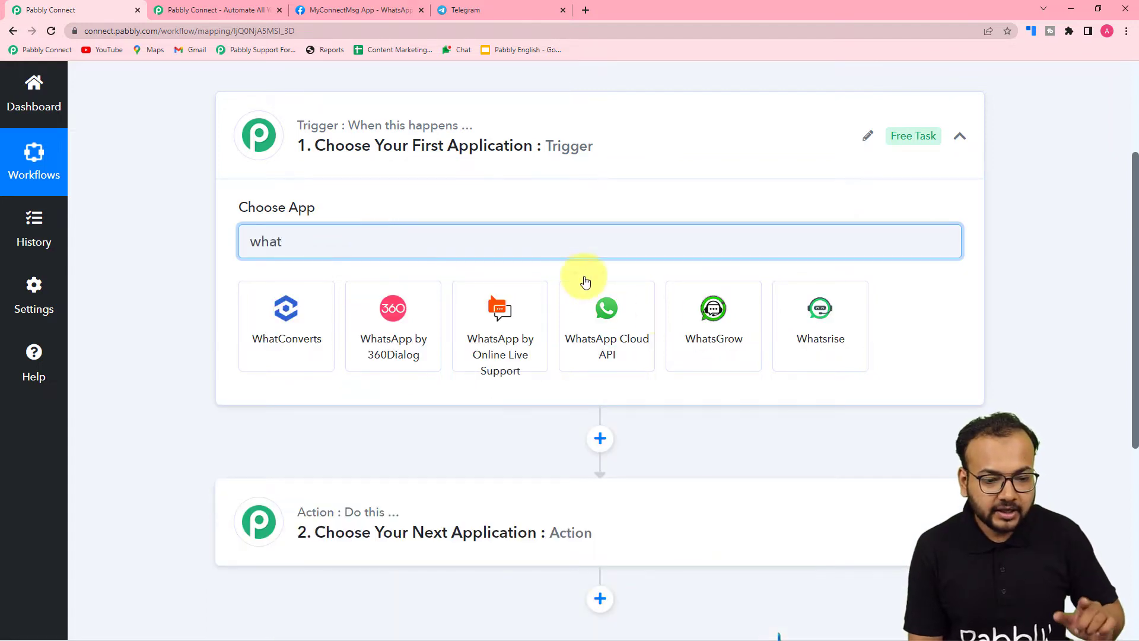
click(635, 337)
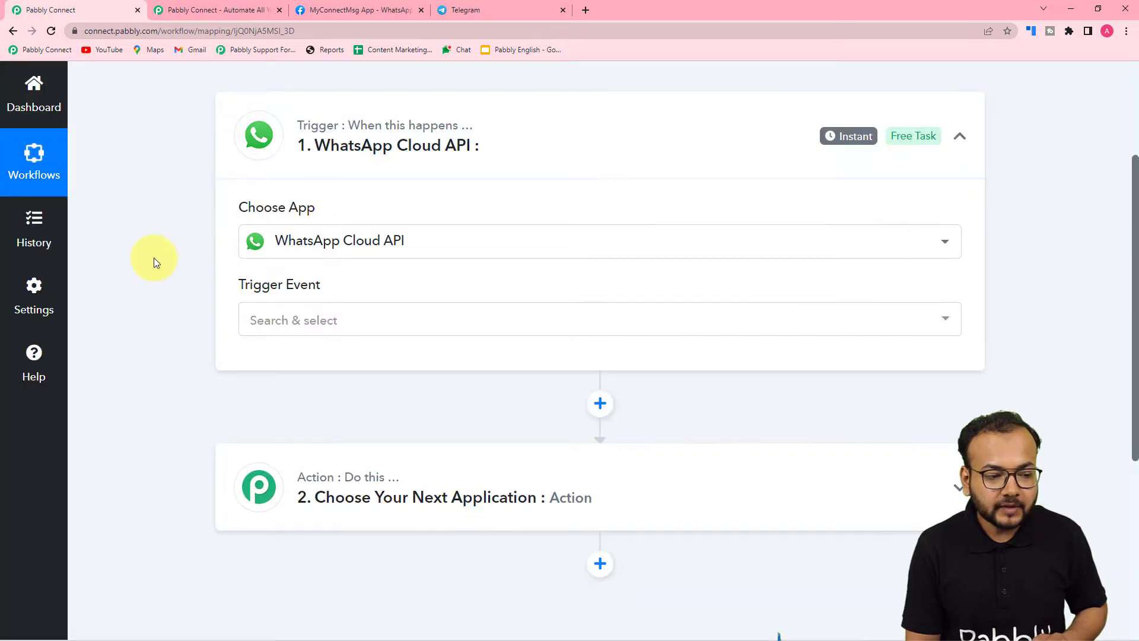
Step: Set the WhatsApp Cloud API trigger event to Message Notification
scroll(154, 258, down, 2)
click(281, 200)
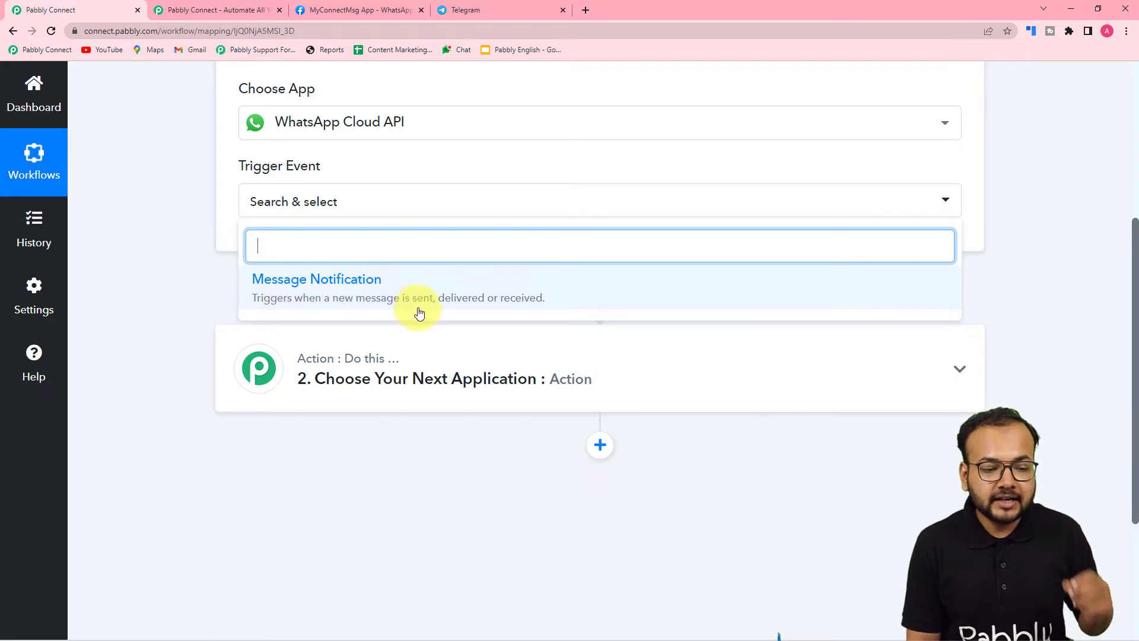
click(389, 293)
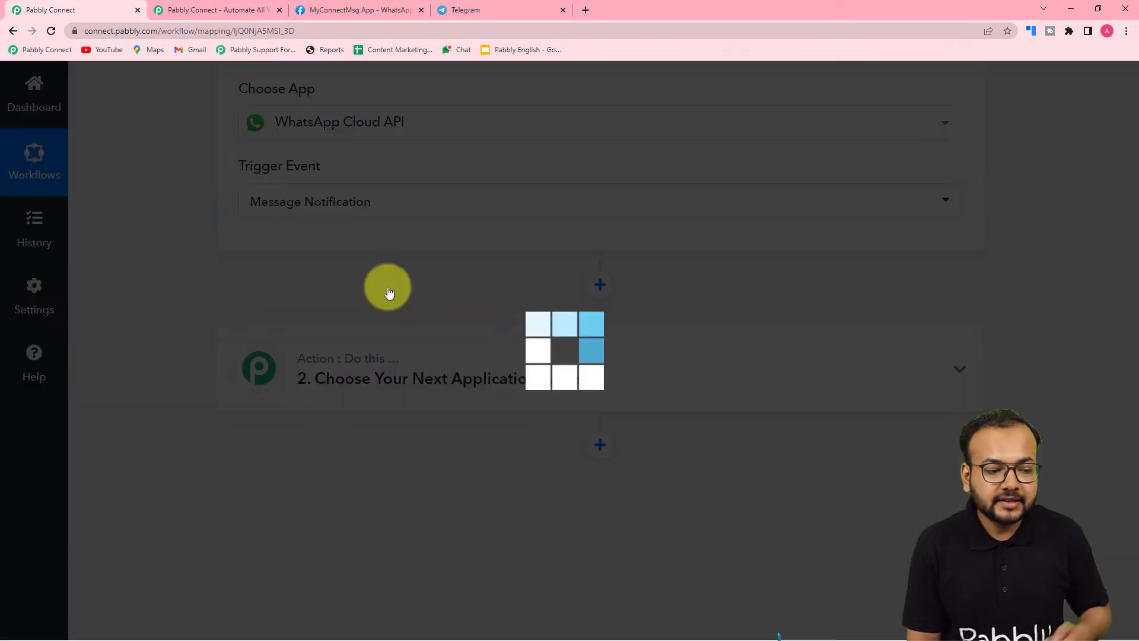
scroll(202, 246, down, 1)
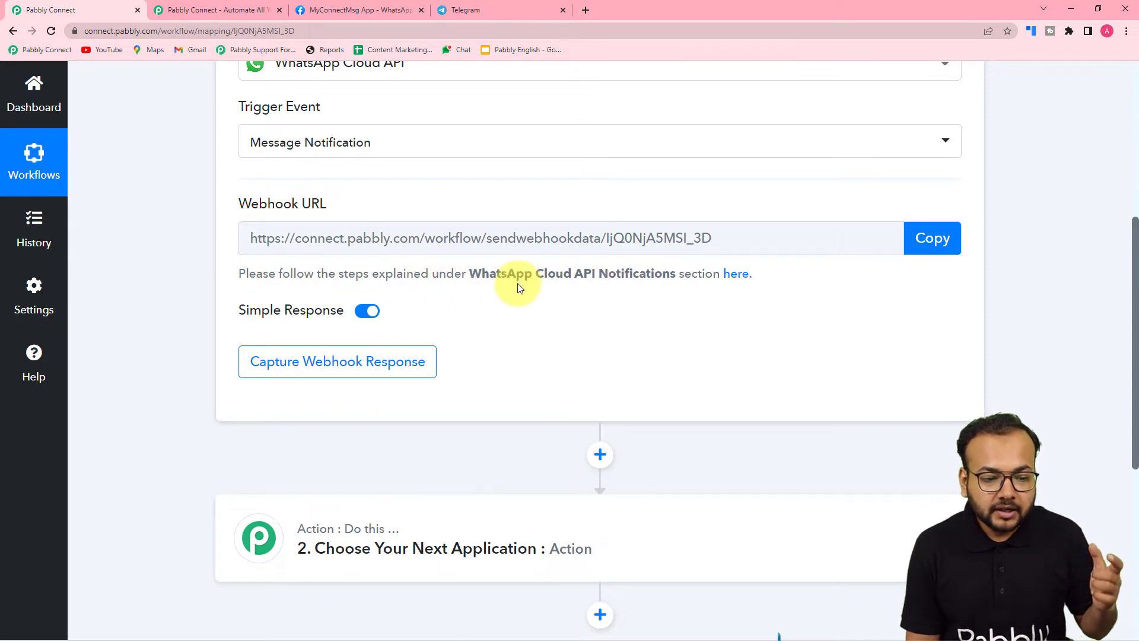
Step: Open the linked WhatsApp Cloud API help thread and read its notification setup steps, including the callback URL and verify token instructions
click(733, 276)
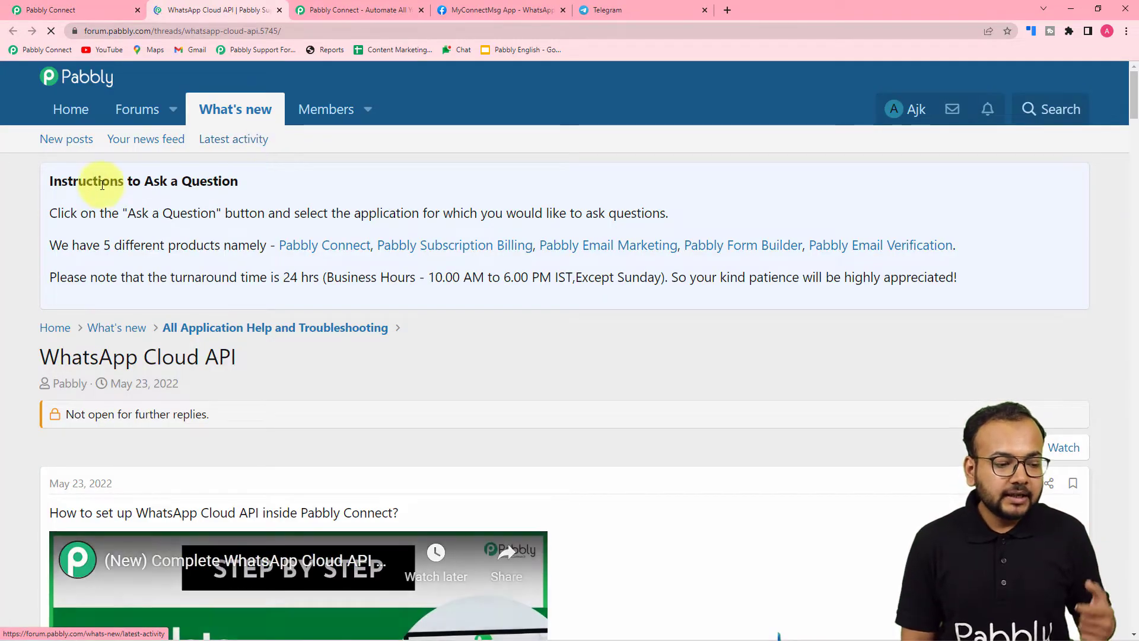
scroll(9, 198, down, 5)
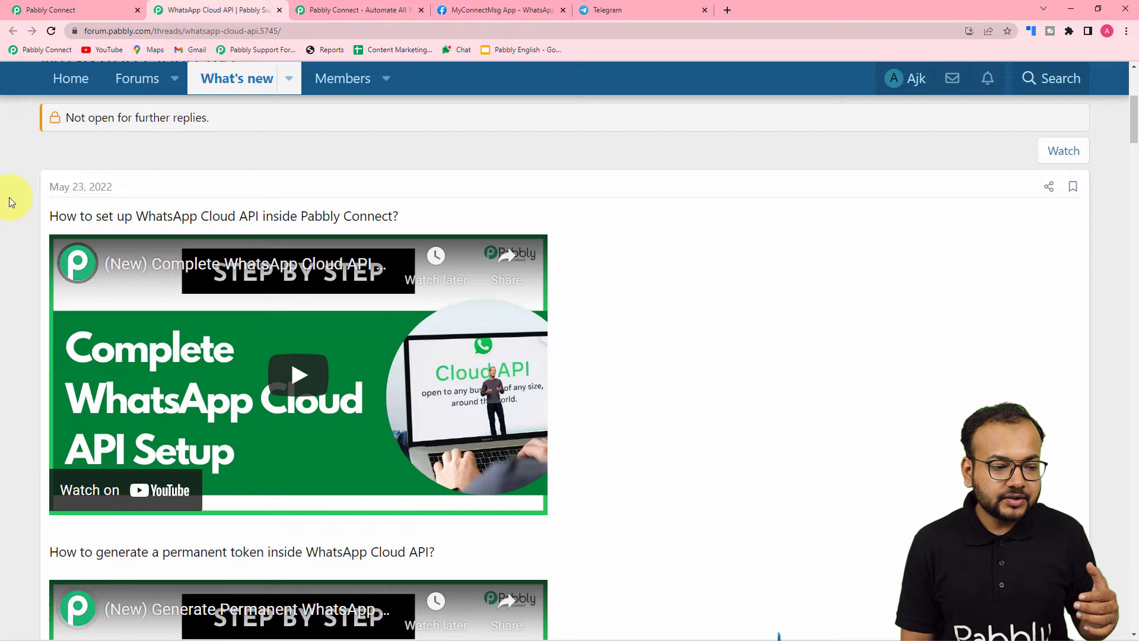
scroll(9, 197, down, 2)
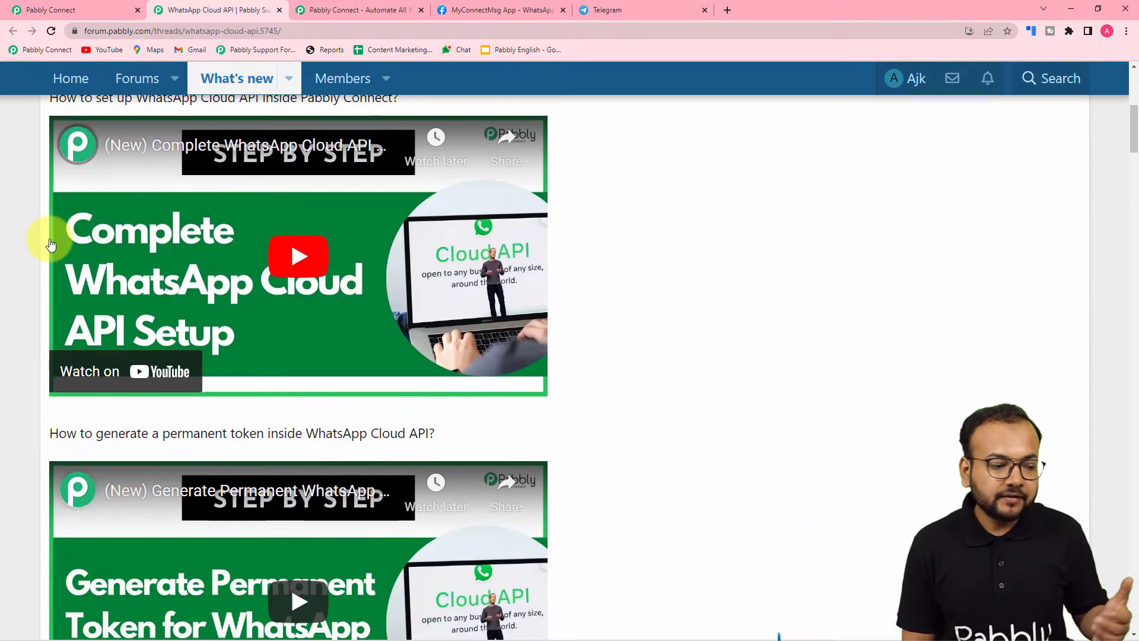
scroll(23, 248, down, 1)
scroll(23, 243, down, 5)
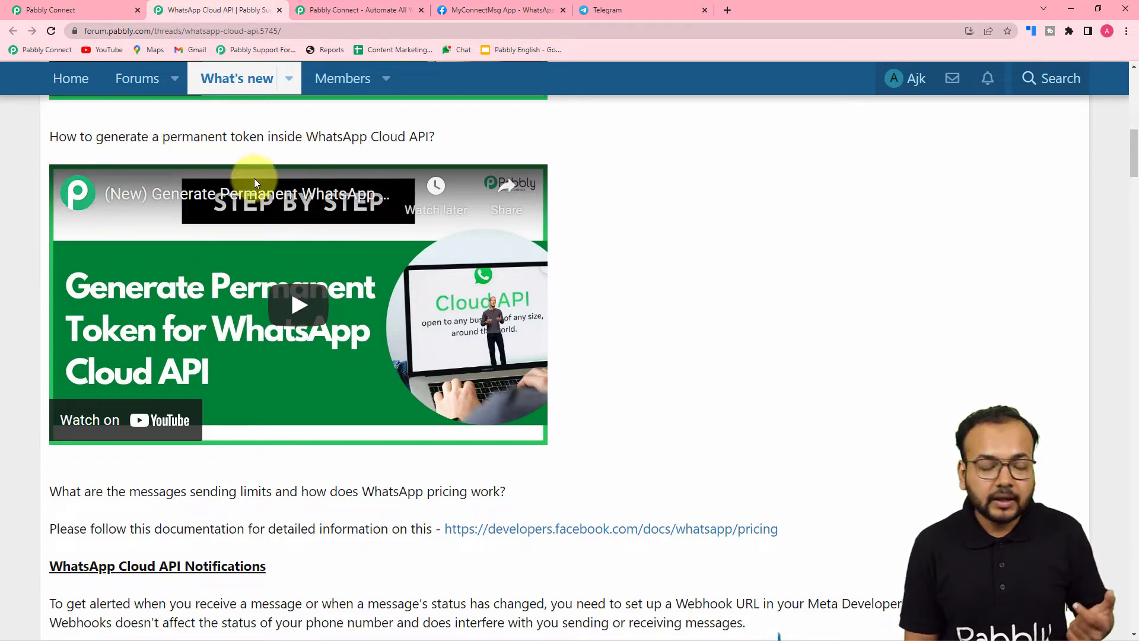
scroll(3, 234, down, 2)
scroll(3, 236, down, 5)
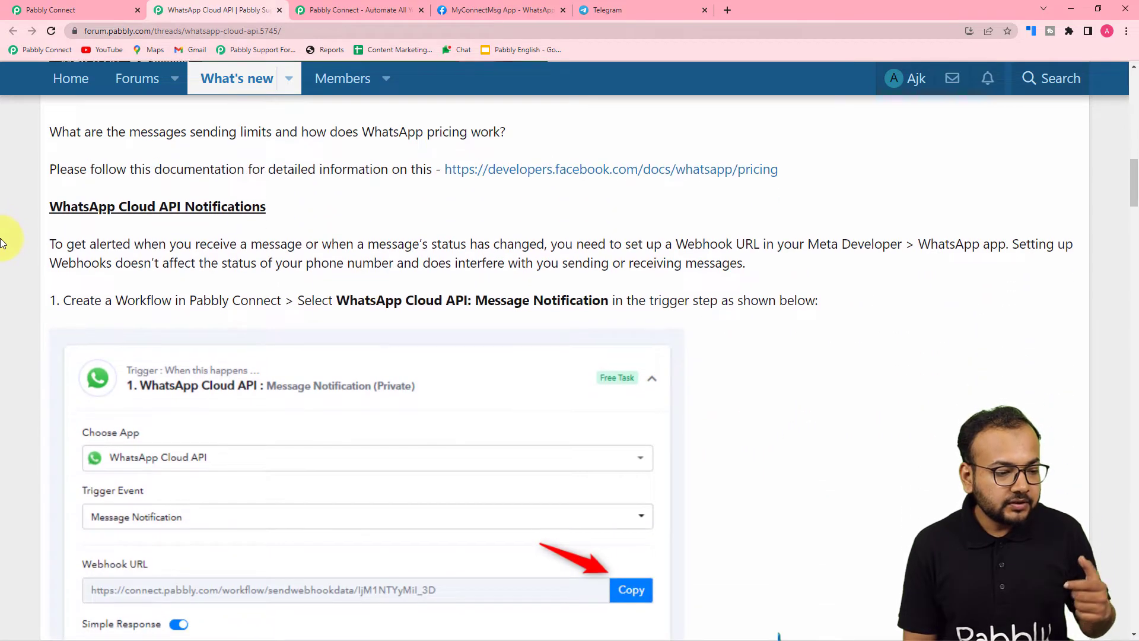
scroll(3, 241, down, 1)
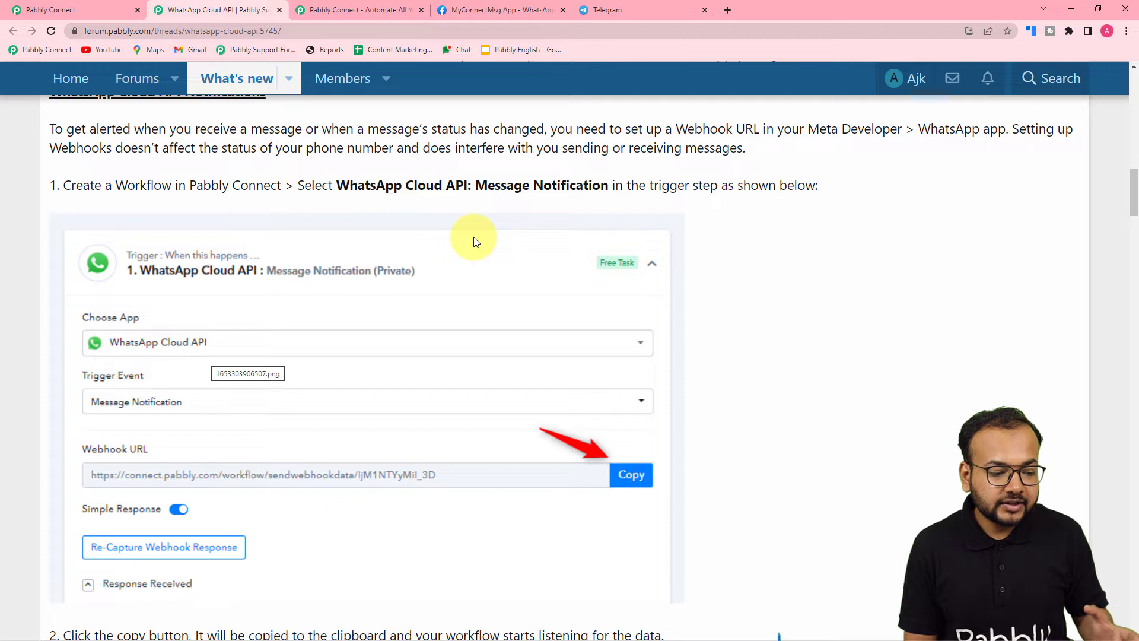
scroll(475, 240, down, 1)
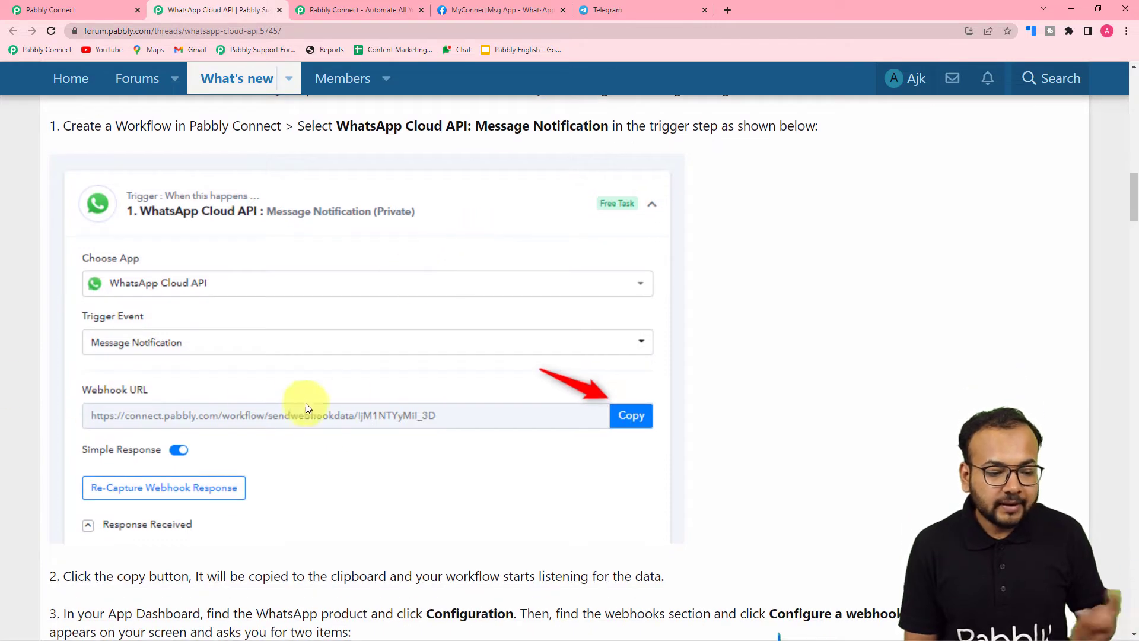
scroll(352, 397, down, 3)
scroll(351, 396, down, 1)
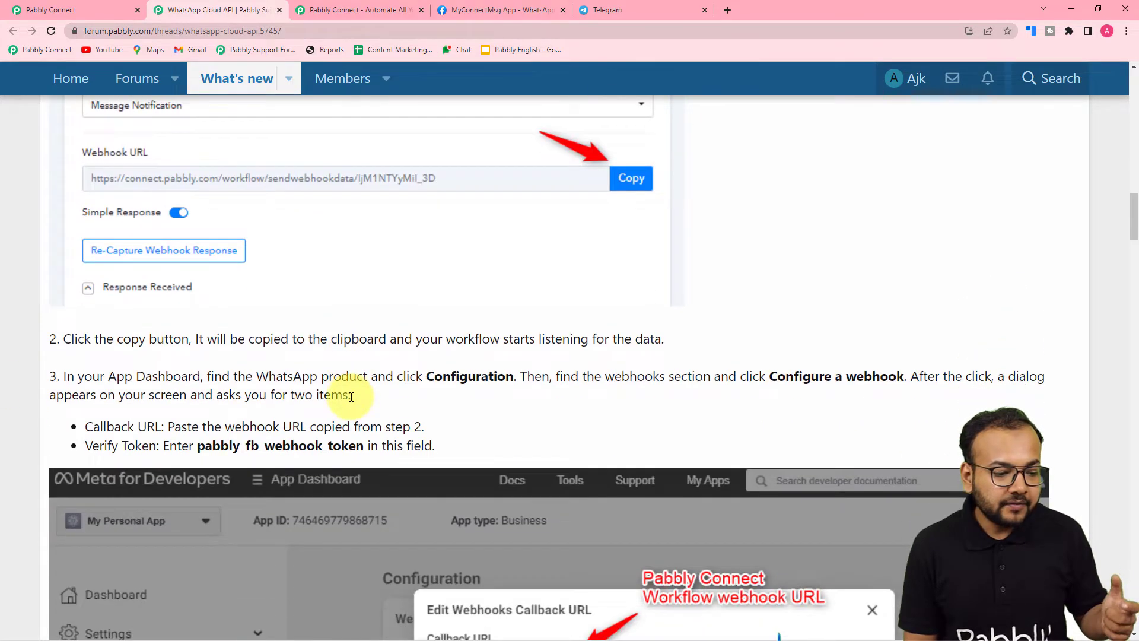
scroll(351, 396, down, 1)
scroll(524, 337, down, 1)
scroll(524, 337, down, 1)
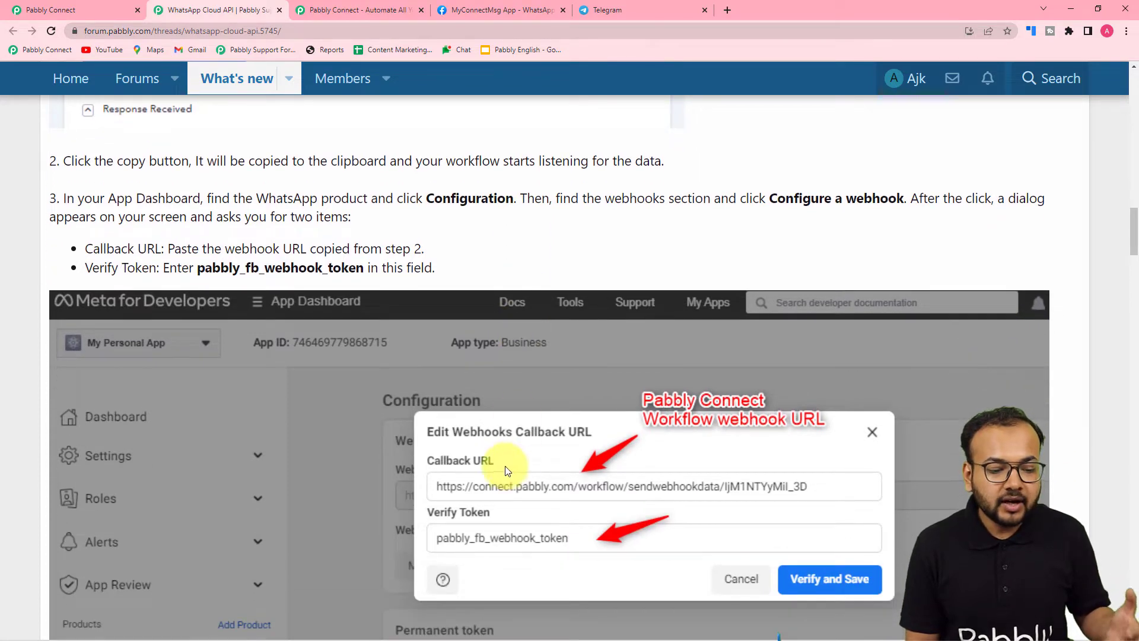
scroll(507, 390, down, 2)
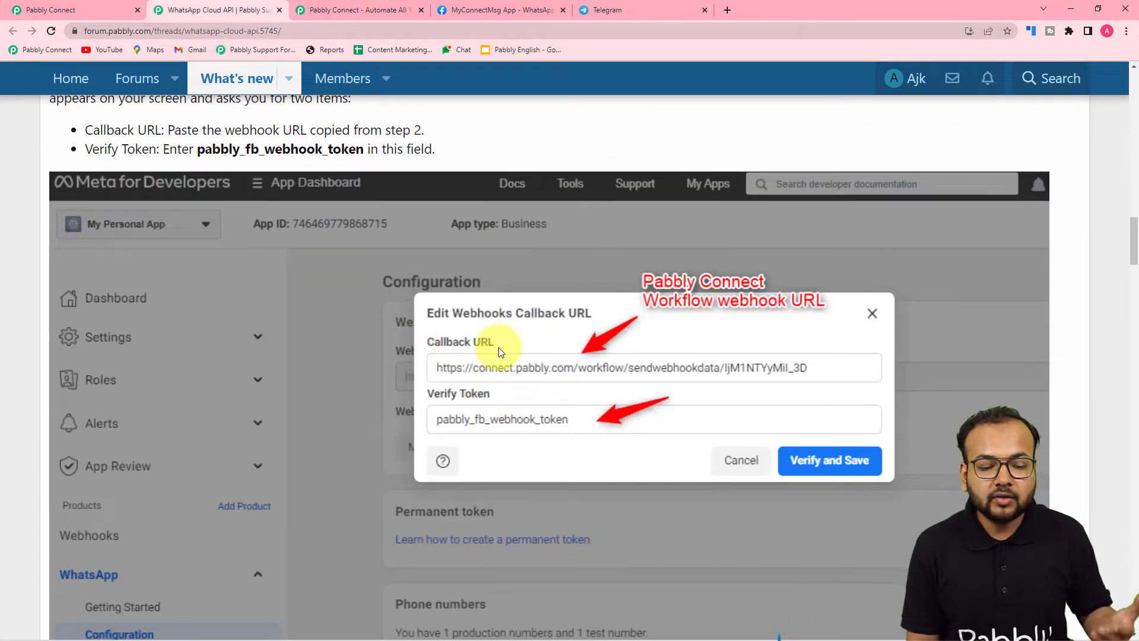
Step: Switch to MyConnectMsg App in Meta for Developers, open its WhatsApp webhook configuration for editing and clear the callback URL
click(497, 10)
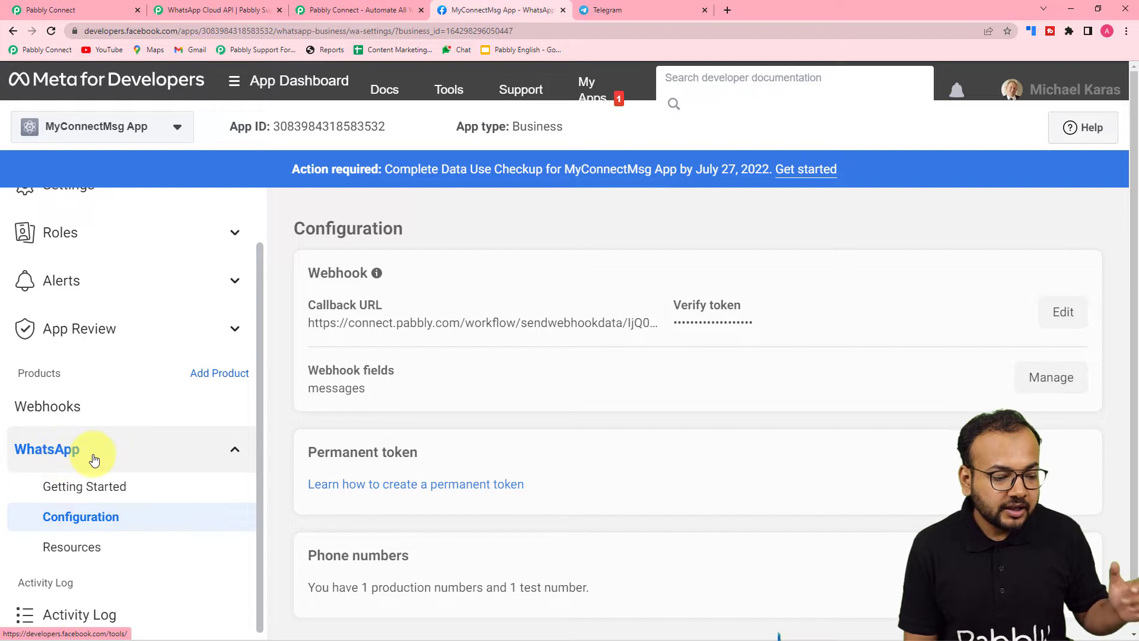
click(66, 516)
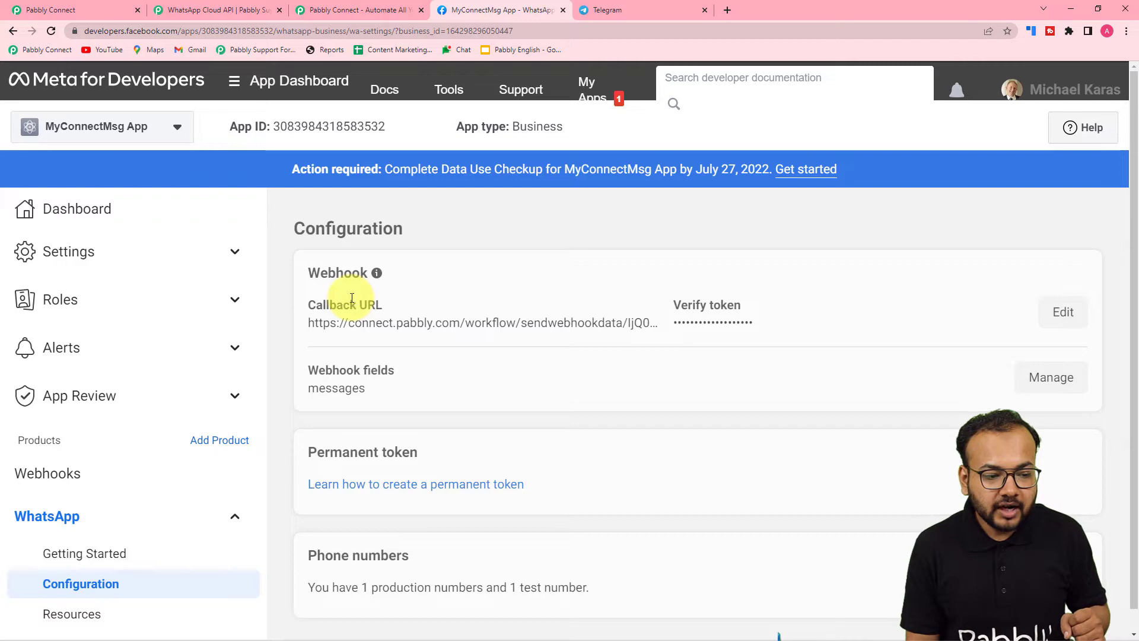
mouse_move(377, 277)
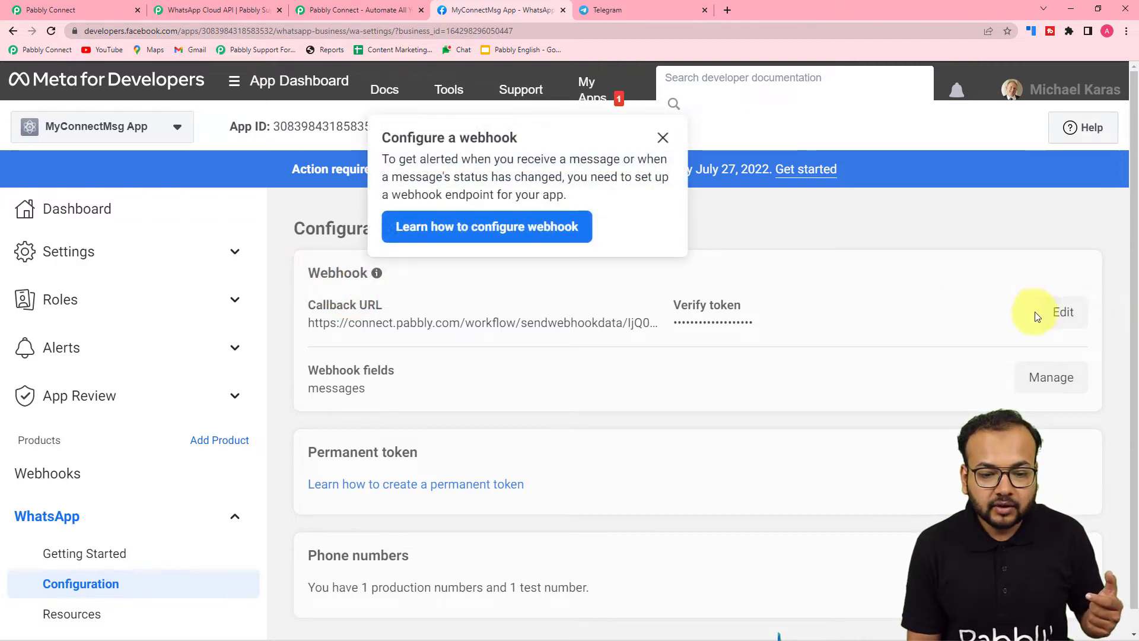
click(1063, 315)
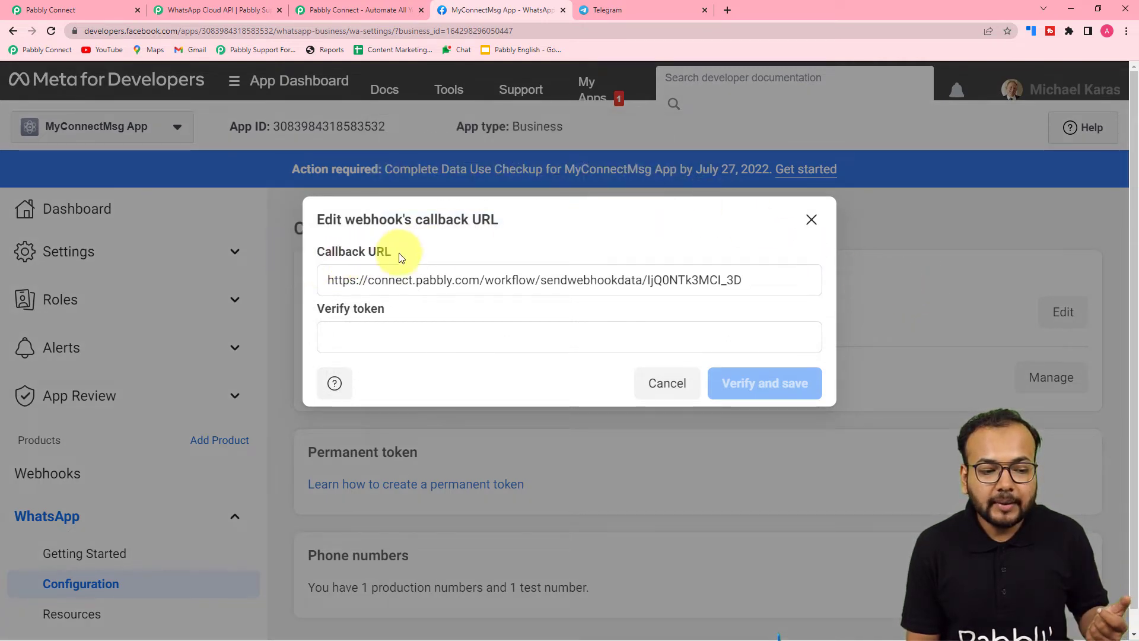
click(766, 283)
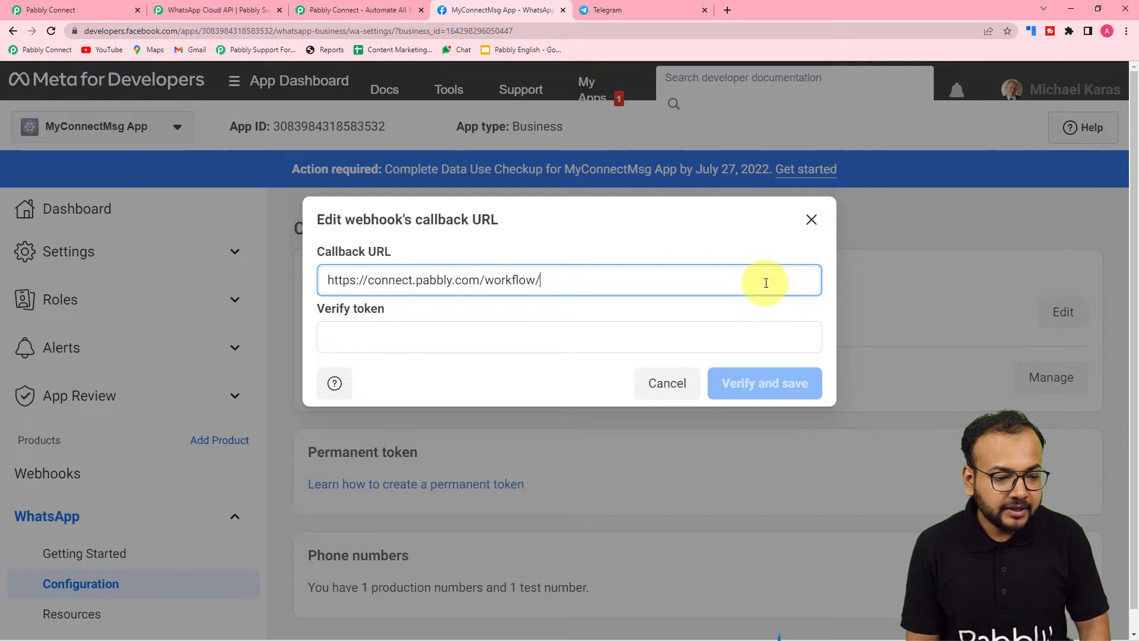
key(BackSpace)
key(BackSpace)
key(BackSpace)
key(BackSpace)
key(BackSpace)
key(BackSpace)
key(BackSpace)
key(BackSpace)
key(BackSpace)
key(BackSpace)
key(BackSpace)
key(BackSpace)
key(BackSpace)
key(BackSpace)
key(BackSpace)
key(BackSpace)
key(BackSpace)
key(BackSpace)
key(BackSpace)
key(BackSpace)
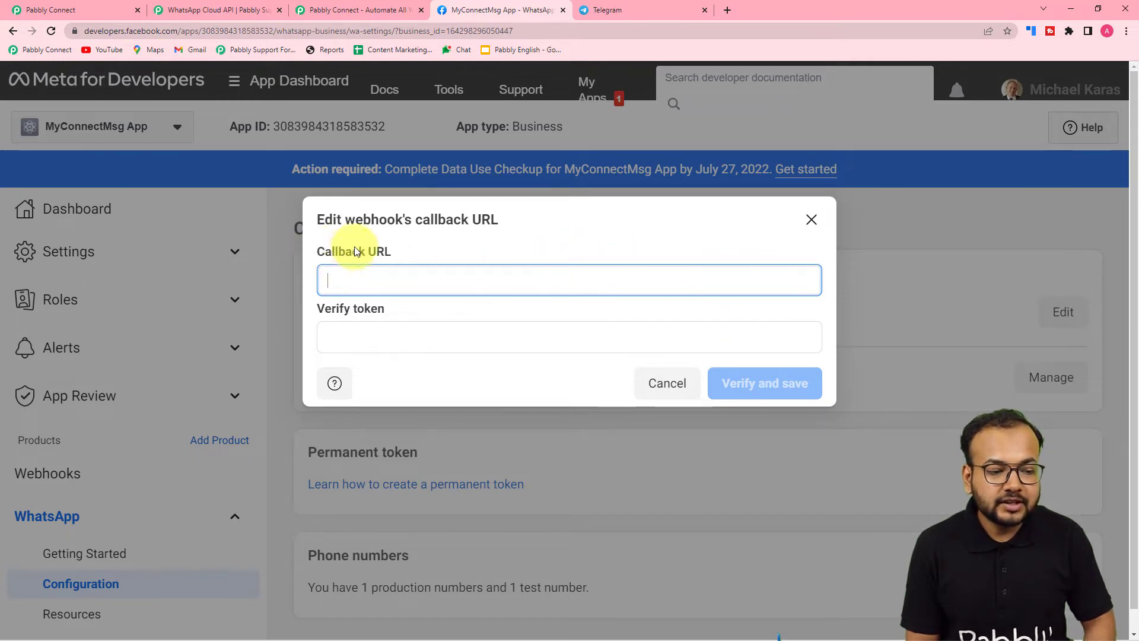
Step: Copy the webhook URL from the Pabbly Connect workflow and enter it as the webhook's callback URL in Meta for Developers
click(83, 10)
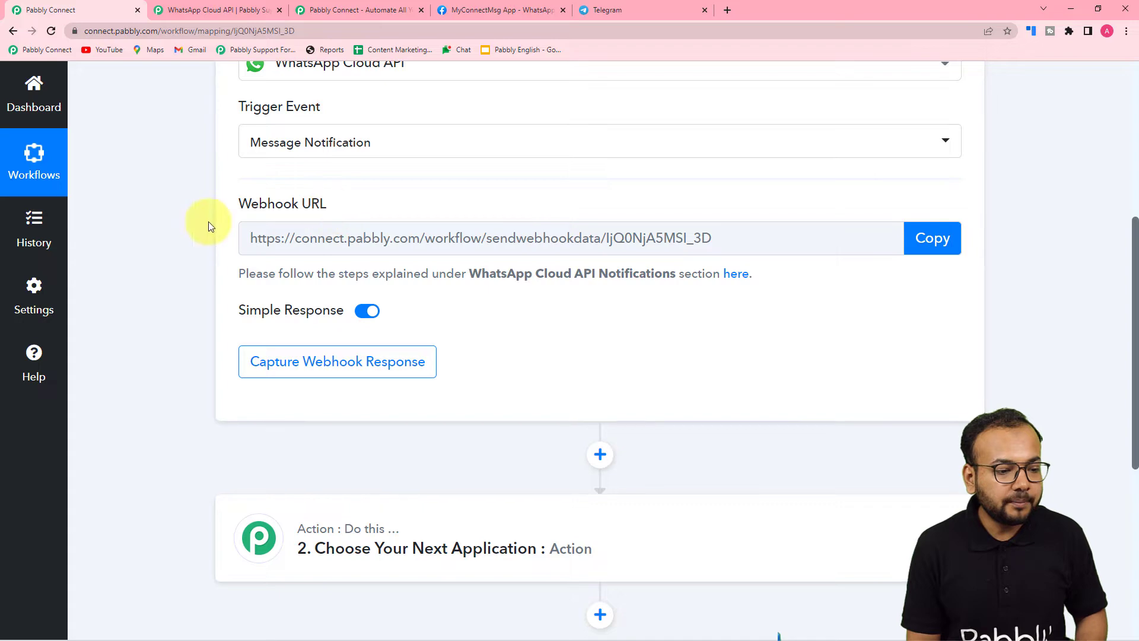
click(933, 237)
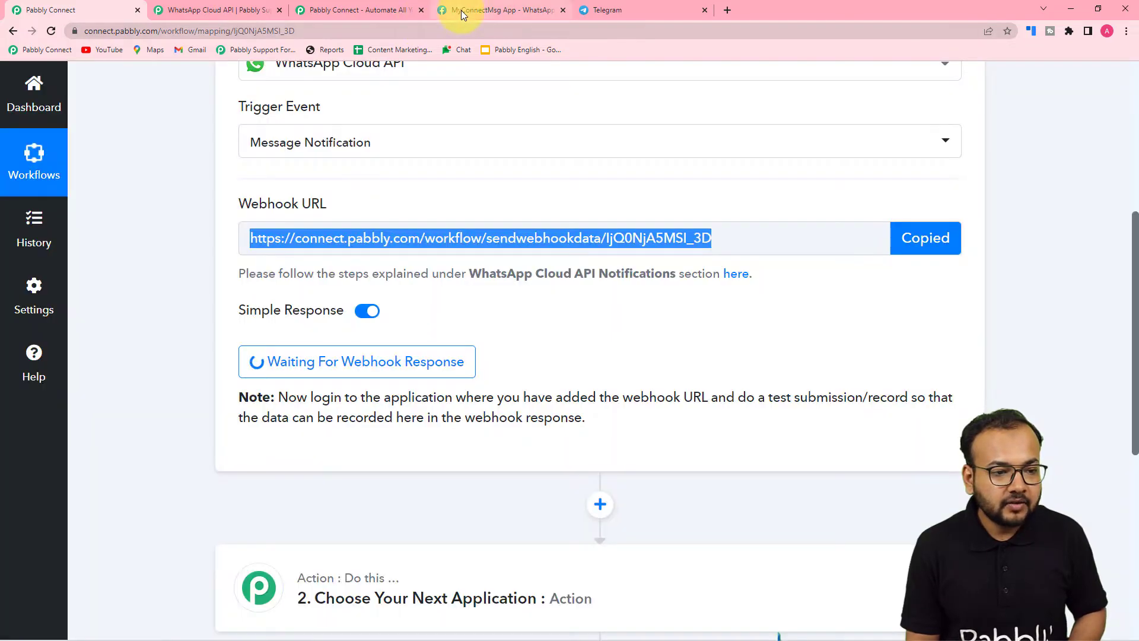
click(463, 12)
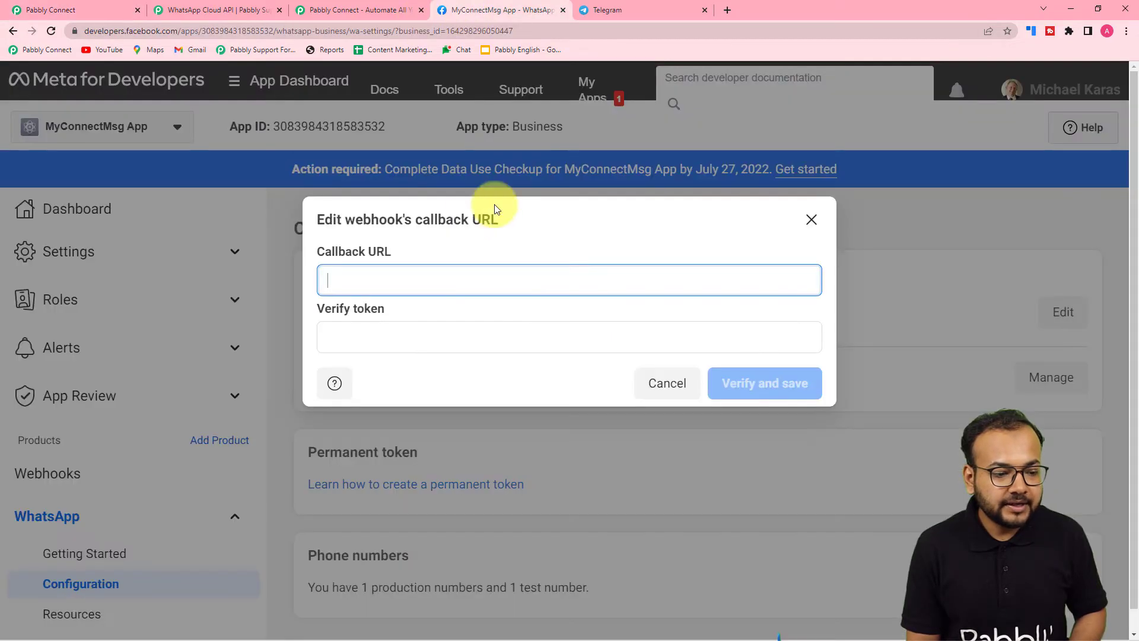
right_click(393, 274)
click(436, 387)
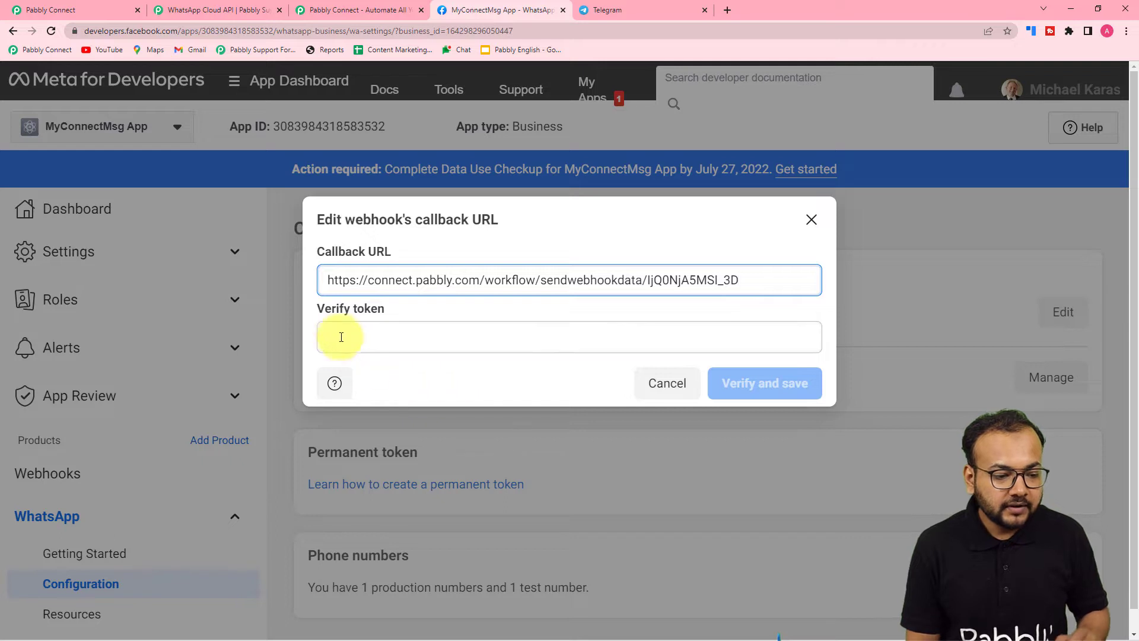
Step: Copy the verify token from the WhatsApp Cloud API help thread into Meta's Verify token field, and verify and save the webhook
click(217, 10)
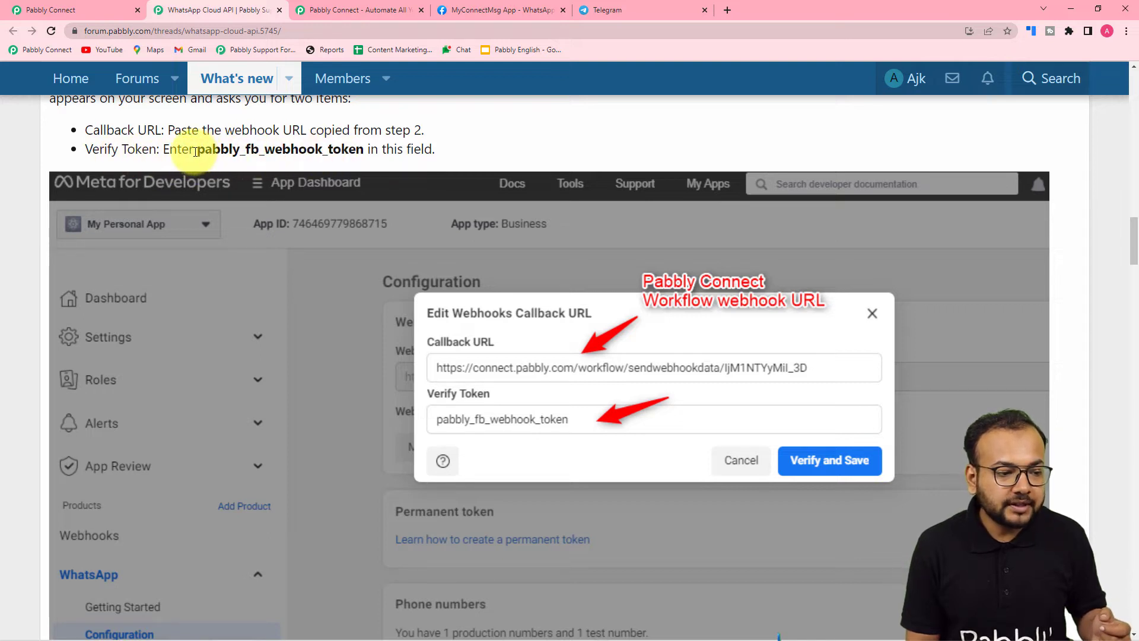
drag(197, 150, 343, 150)
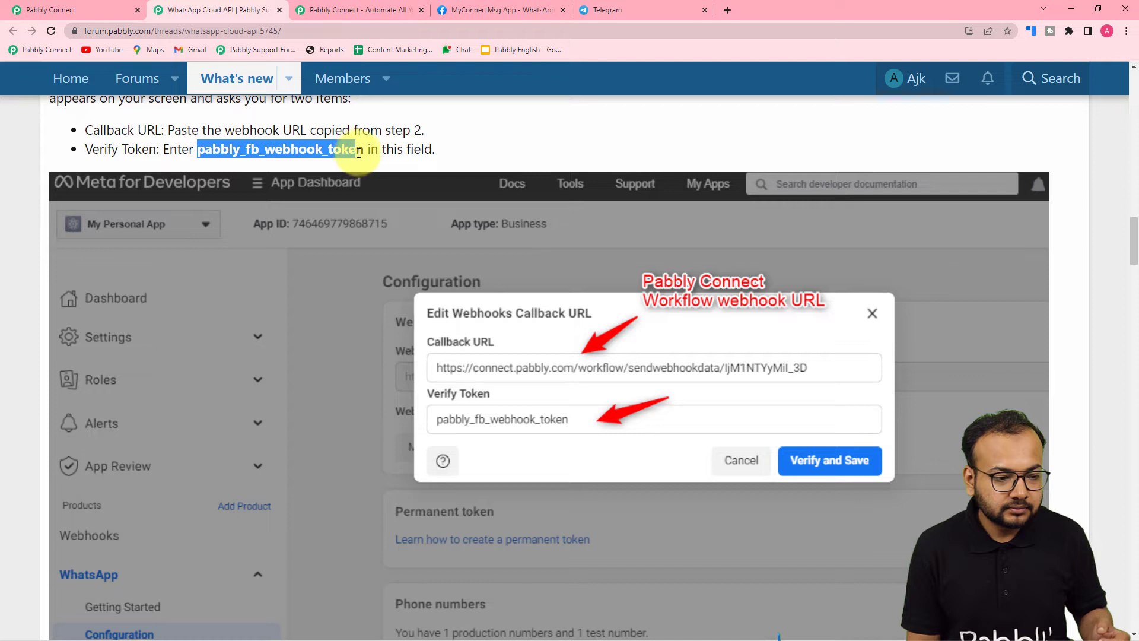
right_click(356, 152)
click(392, 159)
click(498, 10)
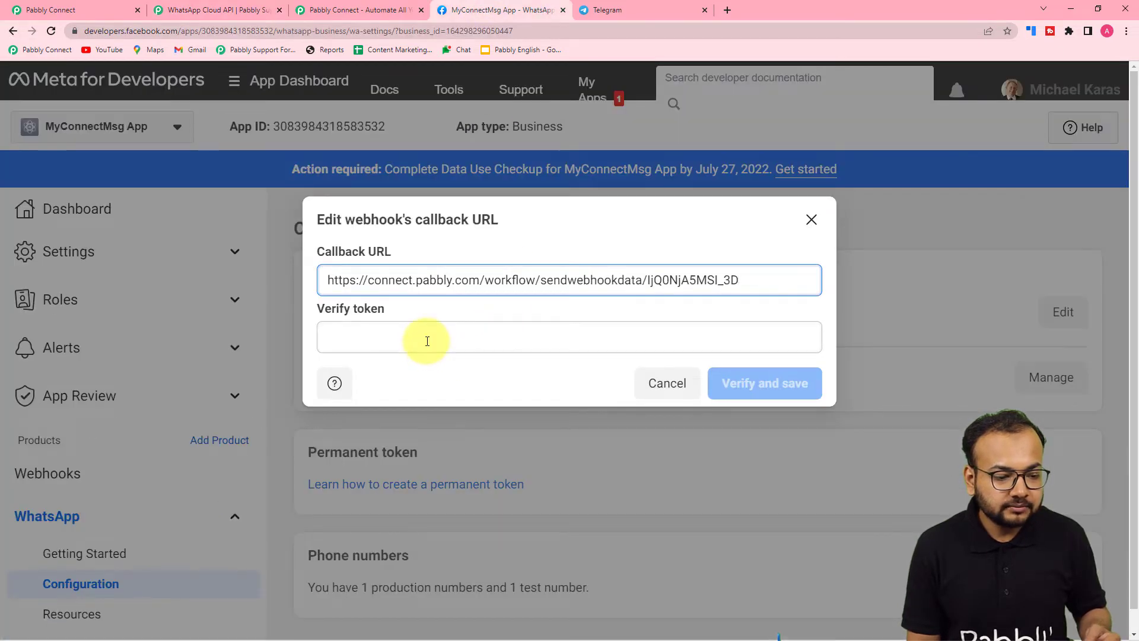
right_click(428, 341)
click(447, 436)
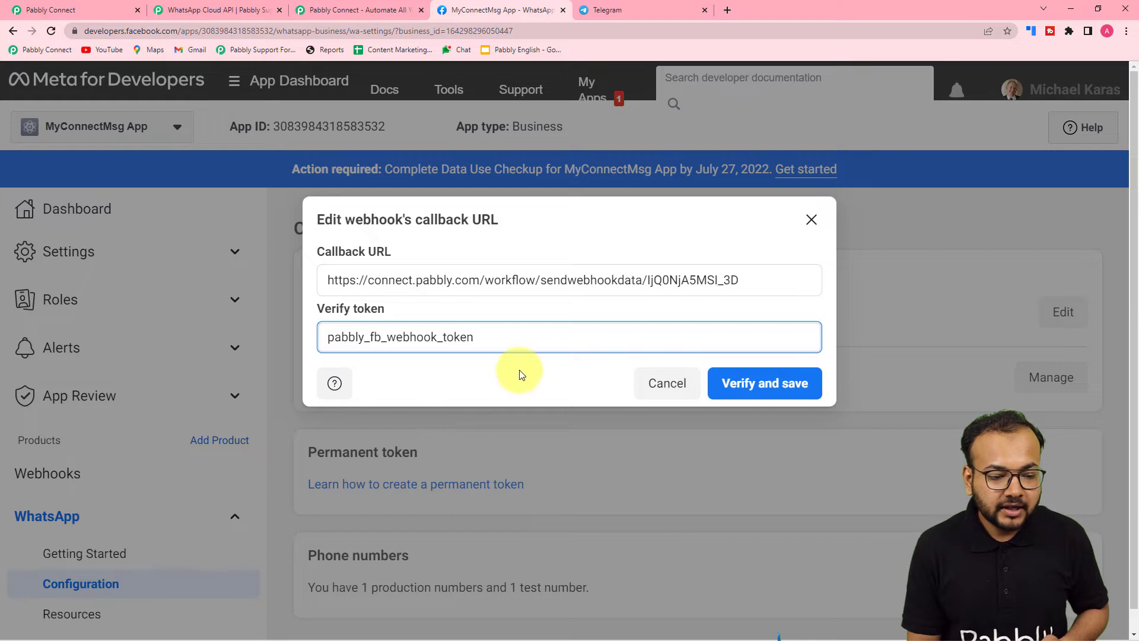
click(740, 385)
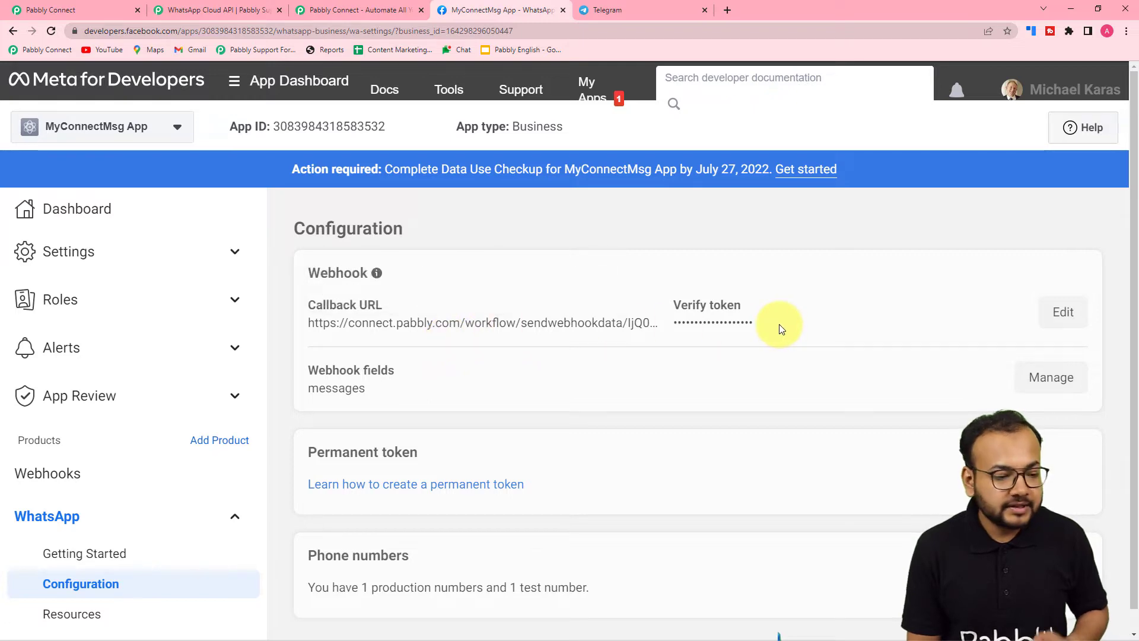
Step: Consult the help thread's message subscription instructions and open the webhook fields of MyConnectMsg App in Meta for Developers
click(184, 10)
scroll(346, 334, down, 7)
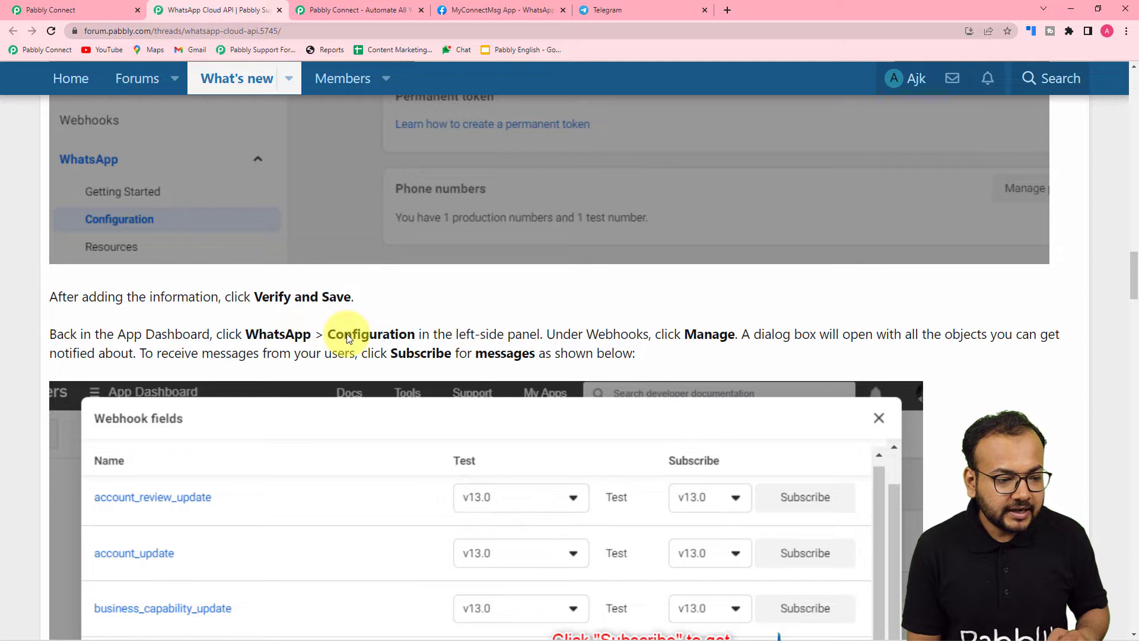
scroll(346, 334, down, 3)
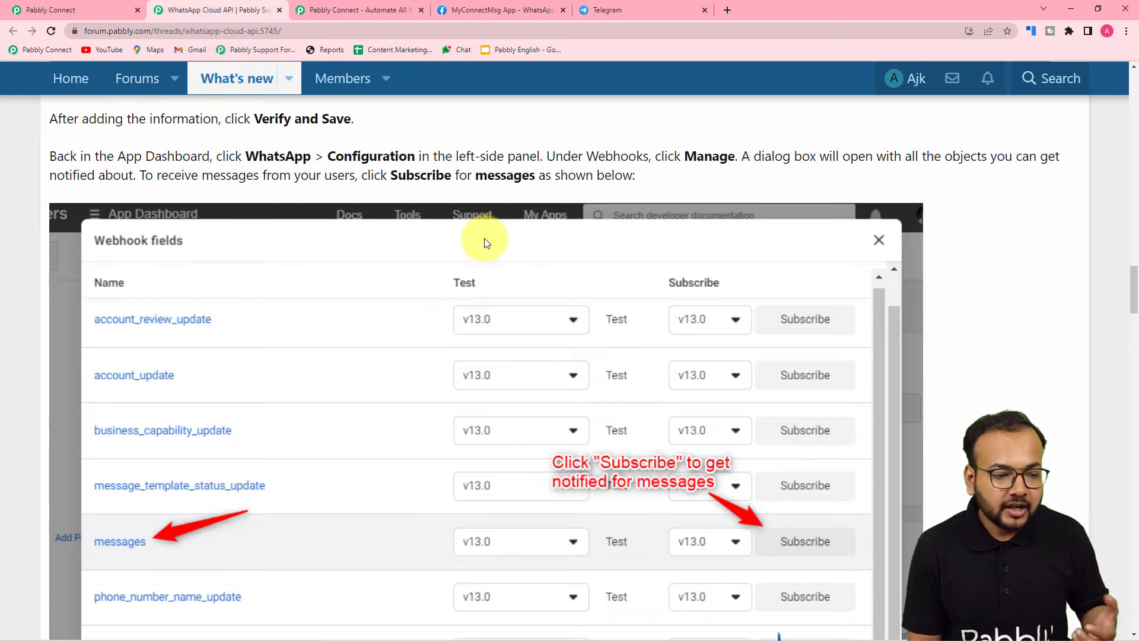
scroll(485, 242, down, 1)
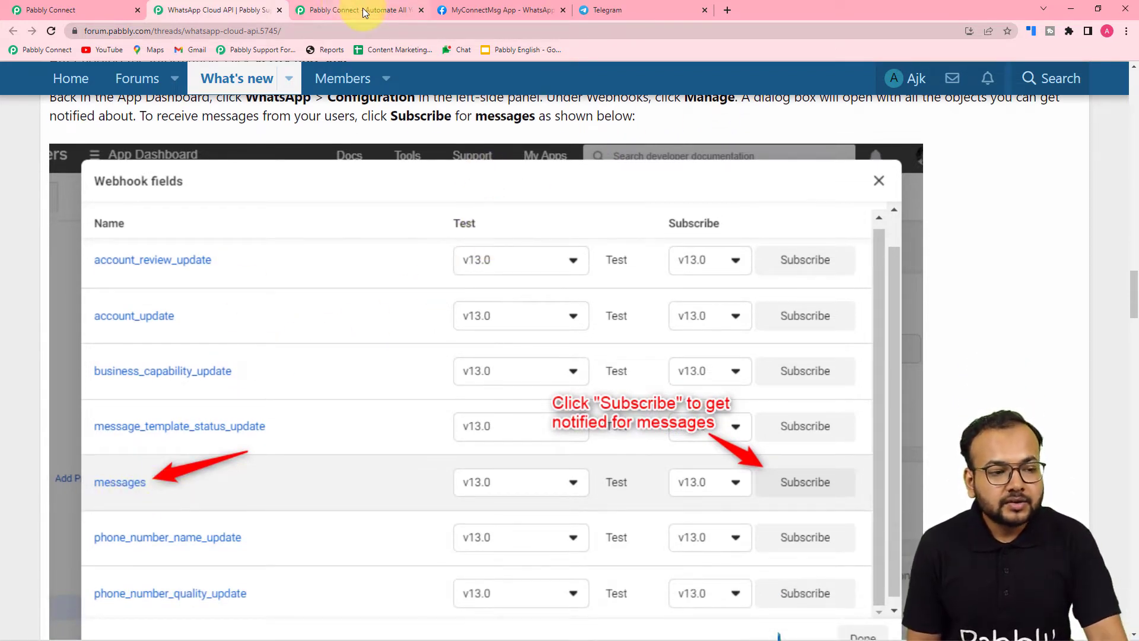
click(462, 9)
scroll(453, 284, down, 1)
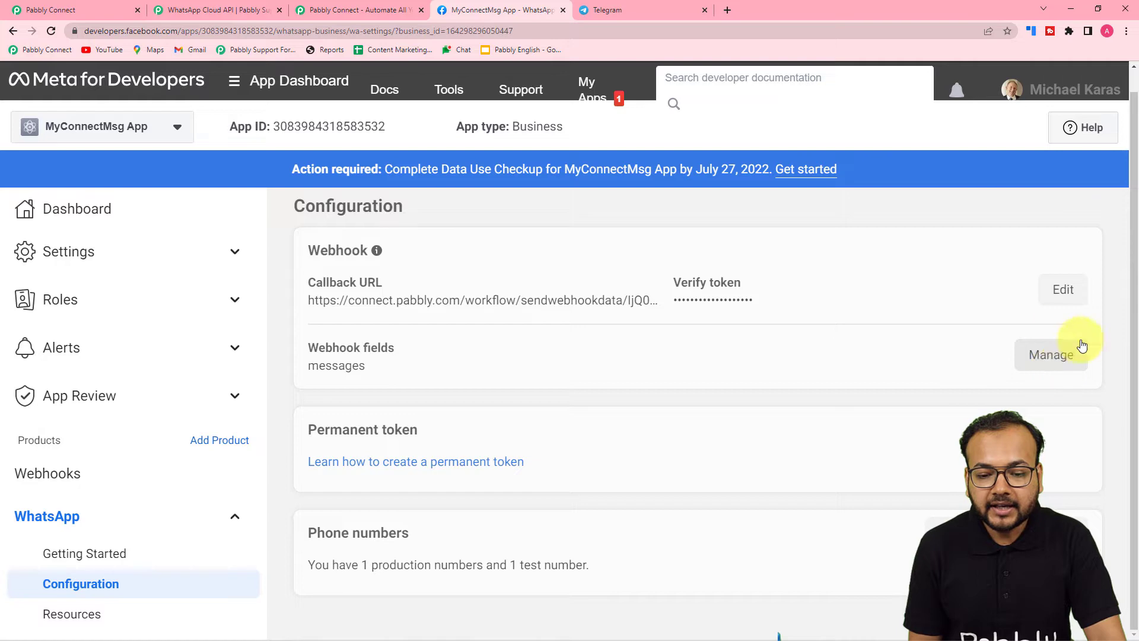
click(1066, 367)
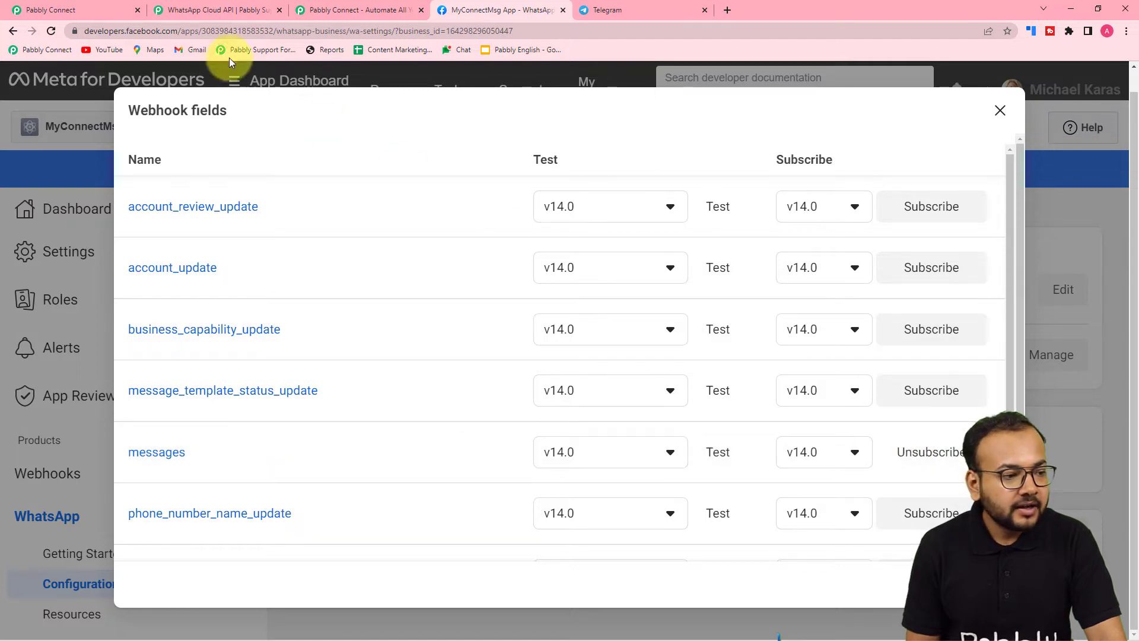
Step: With the Pabbly Connect workflow waiting for a webhook response, send a test of the messages webhook field from Meta for Developers
click(95, 6)
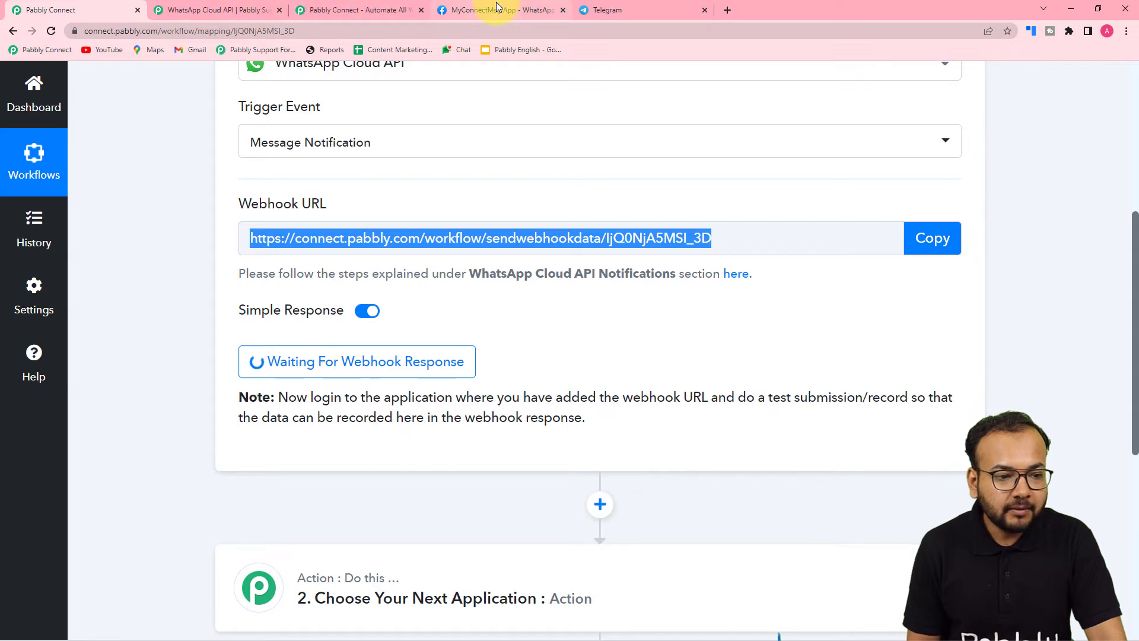
click(475, 10)
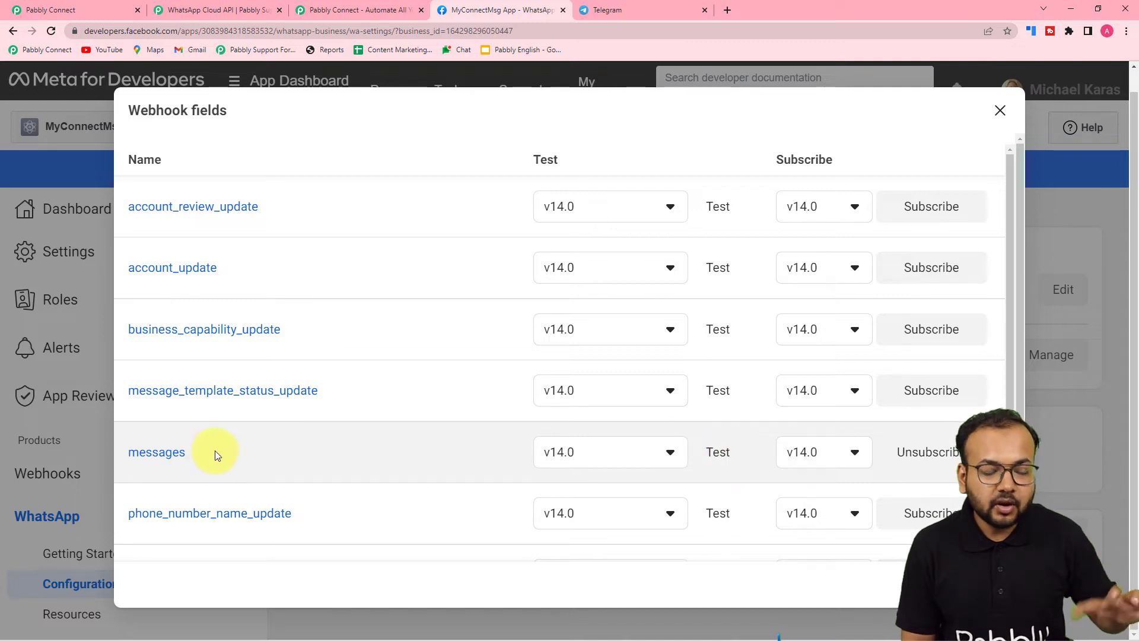
click(53, 10)
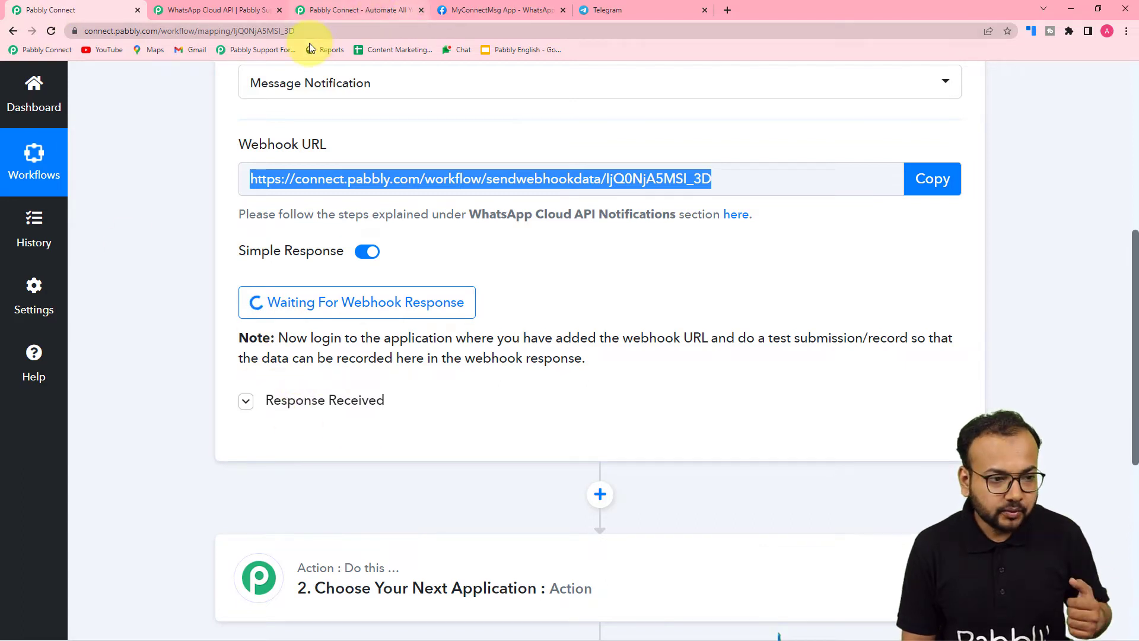
click(503, 10)
click(709, 450)
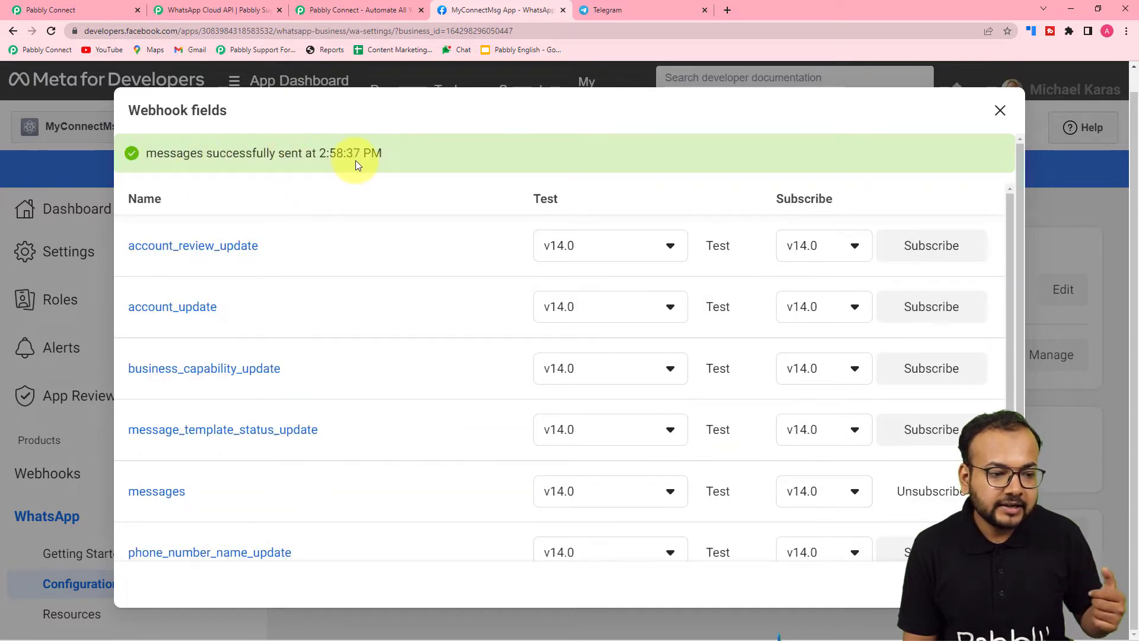
Step: Switch to the Pabbly Connect workflow and examine the received webhook response fields down to the message text body
click(93, 12)
scroll(183, 304, down, 4)
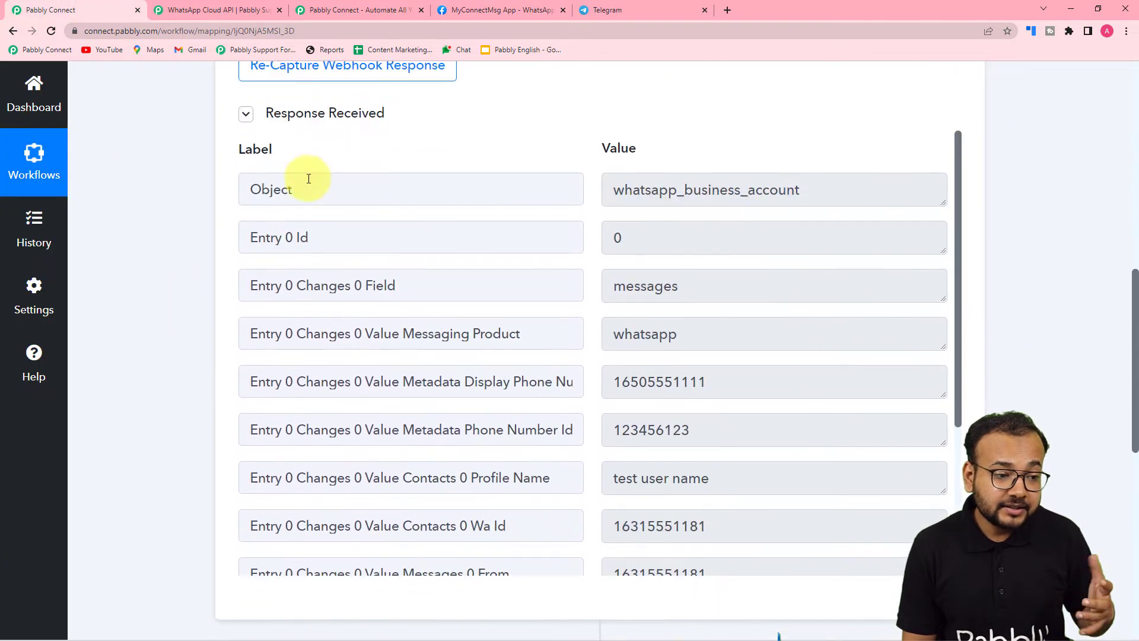
scroll(397, 215, down, 1)
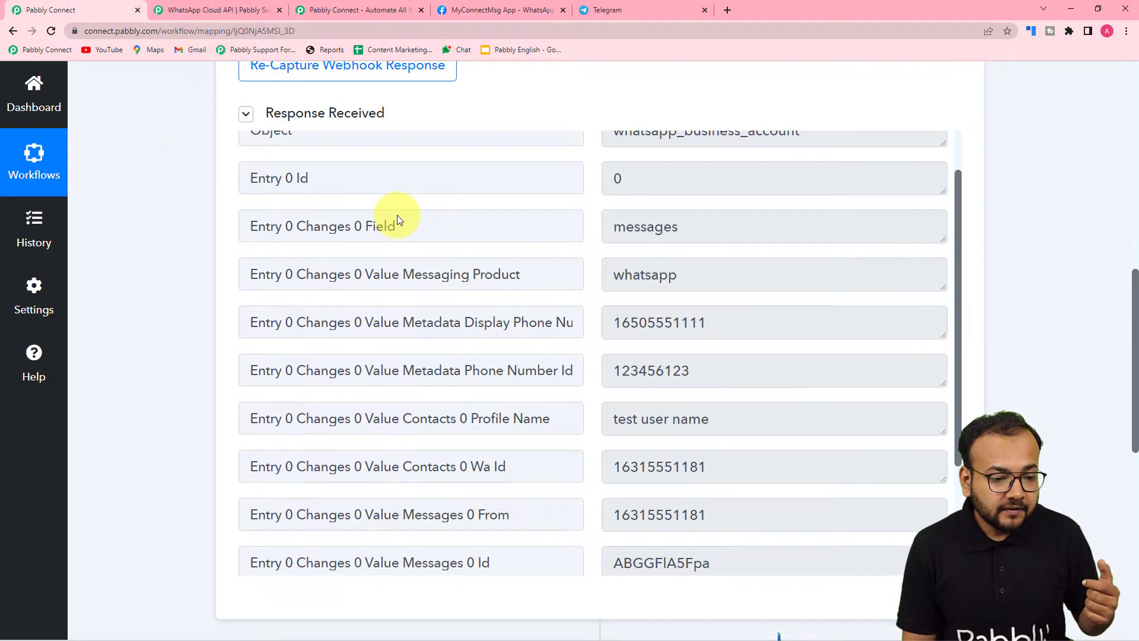
scroll(191, 240, down, 1)
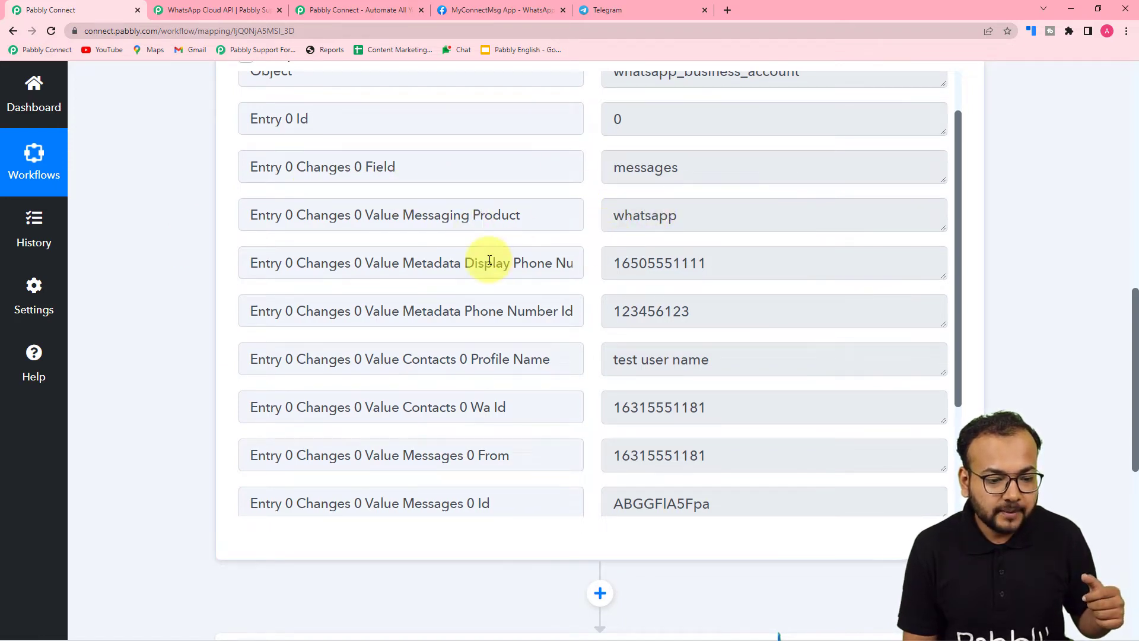
scroll(499, 259, down, 2)
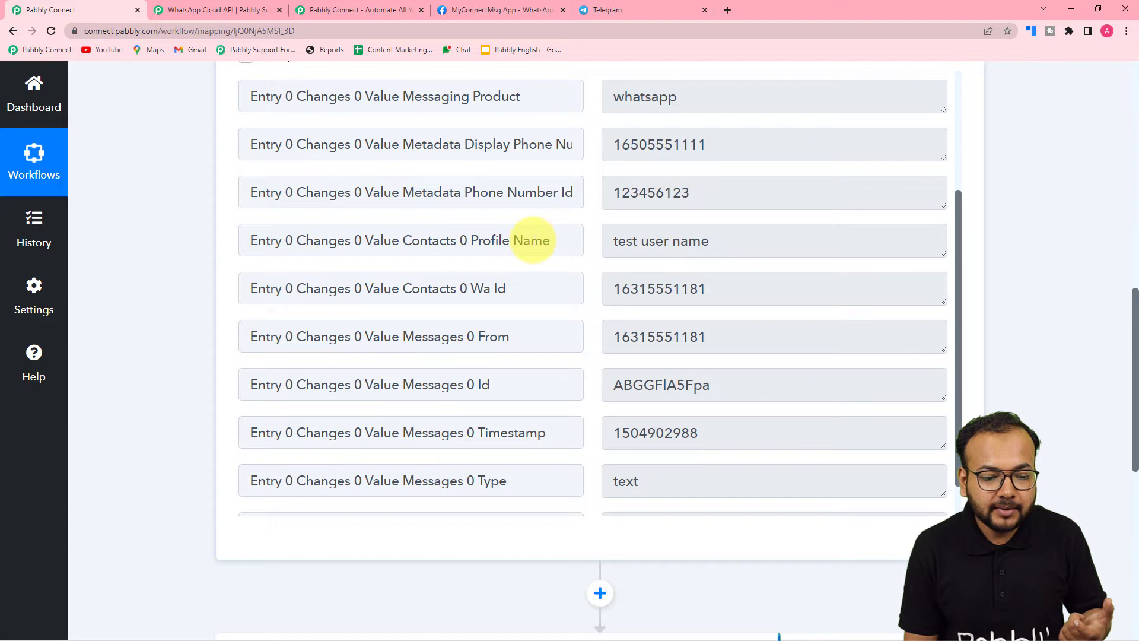
scroll(534, 240, down, 4)
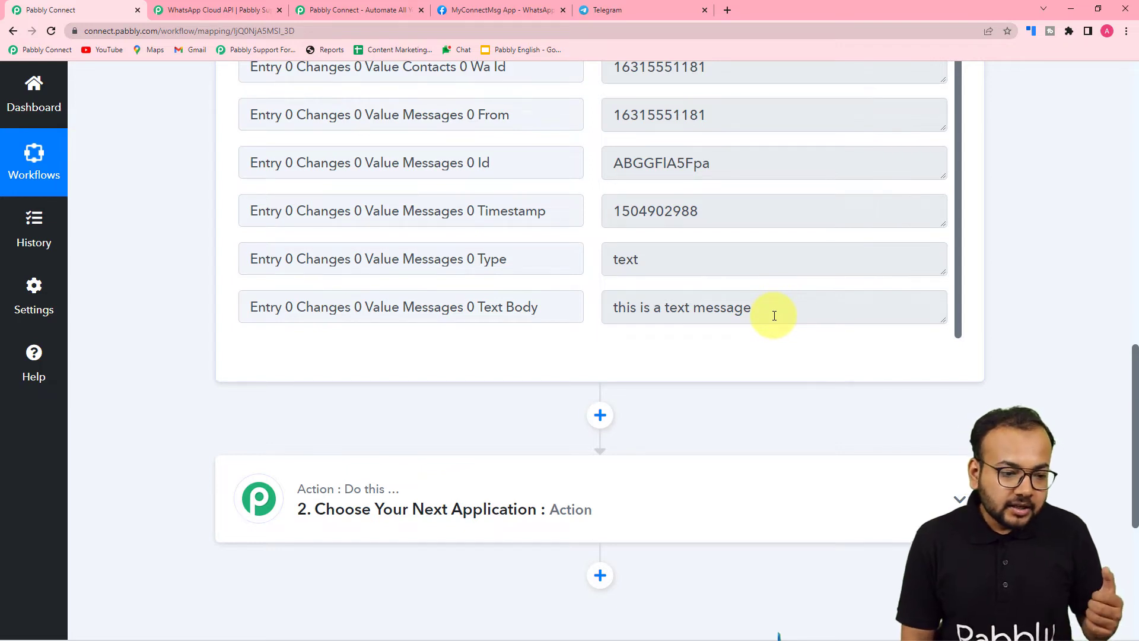
scroll(774, 316, down, 2)
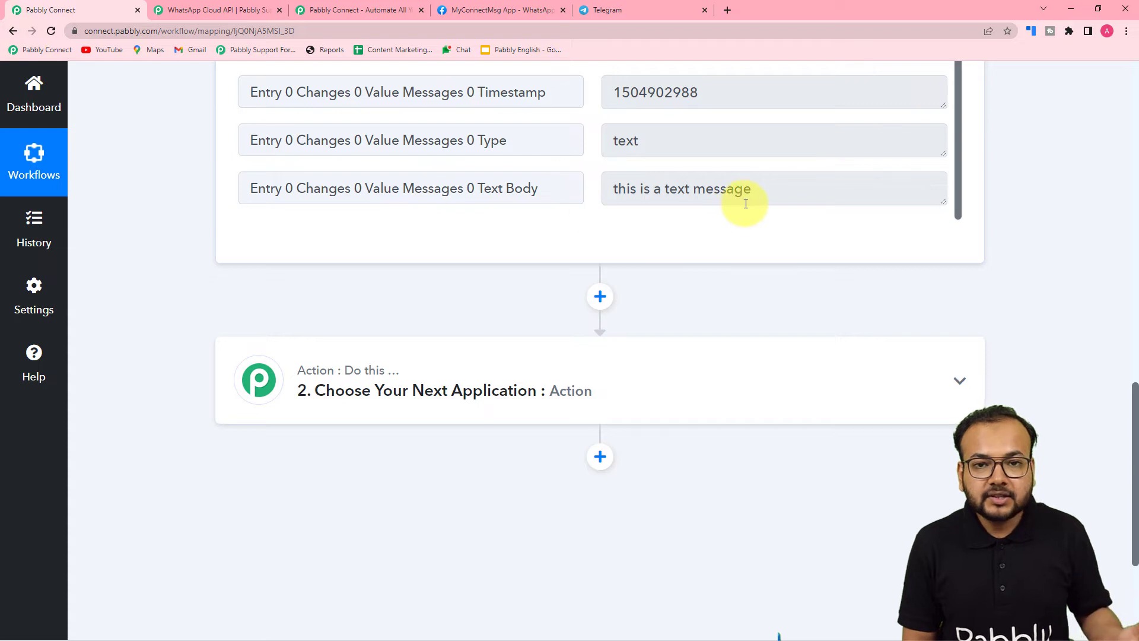
Step: Choose Telegram Bot as the application of the workflow's action step
scroll(395, 319, down, 2)
click(432, 305)
scroll(264, 258, down, 2)
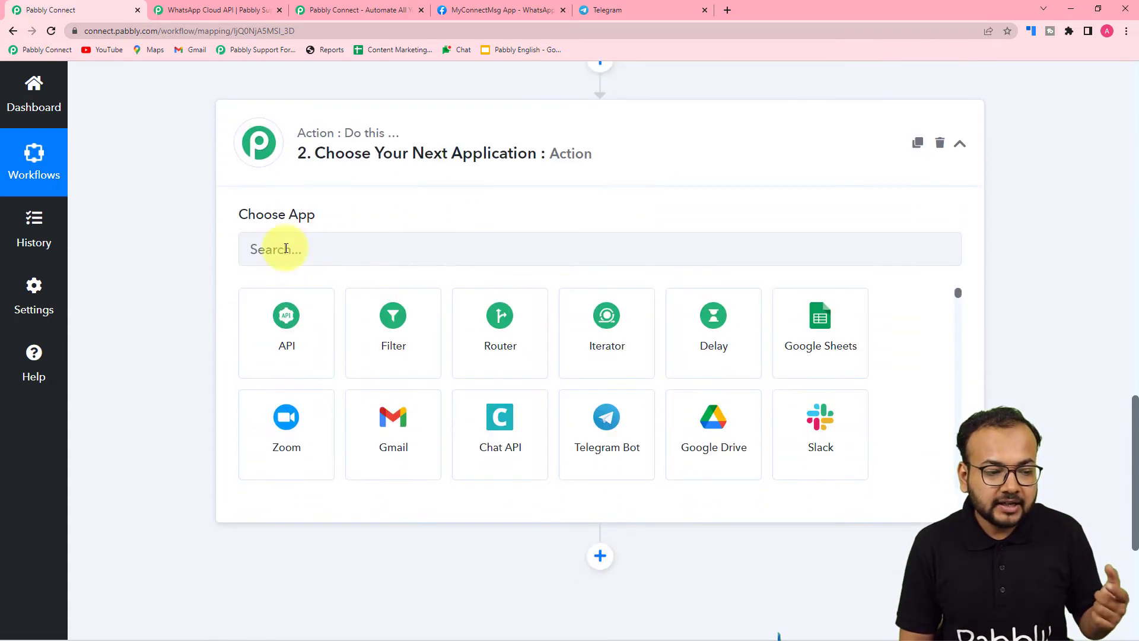
click(334, 247)
text(tele)
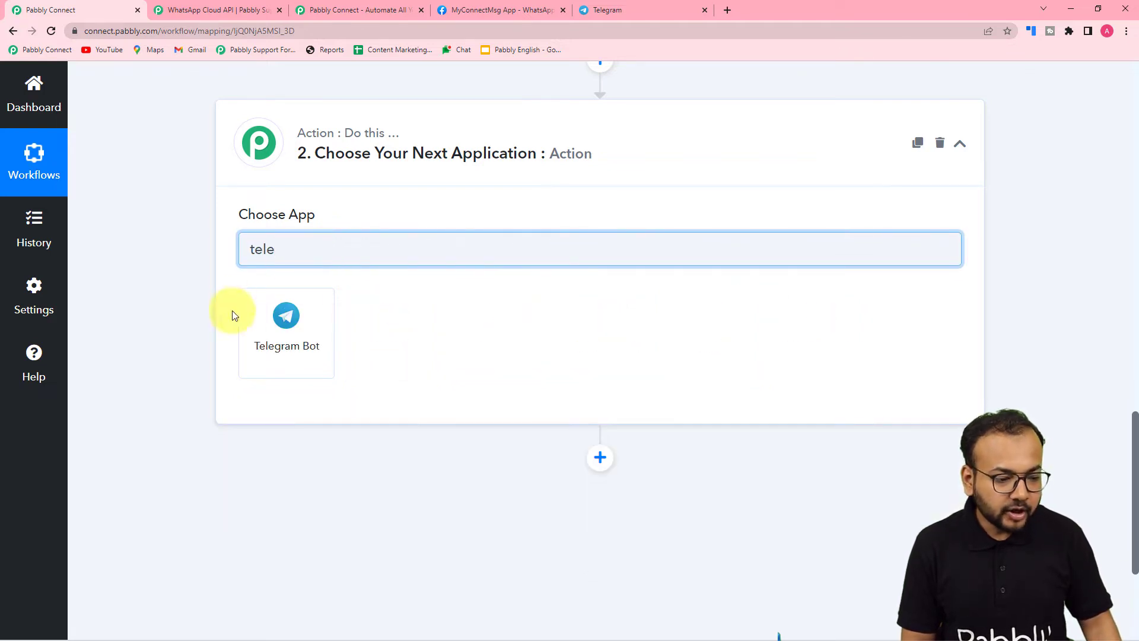
click(286, 336)
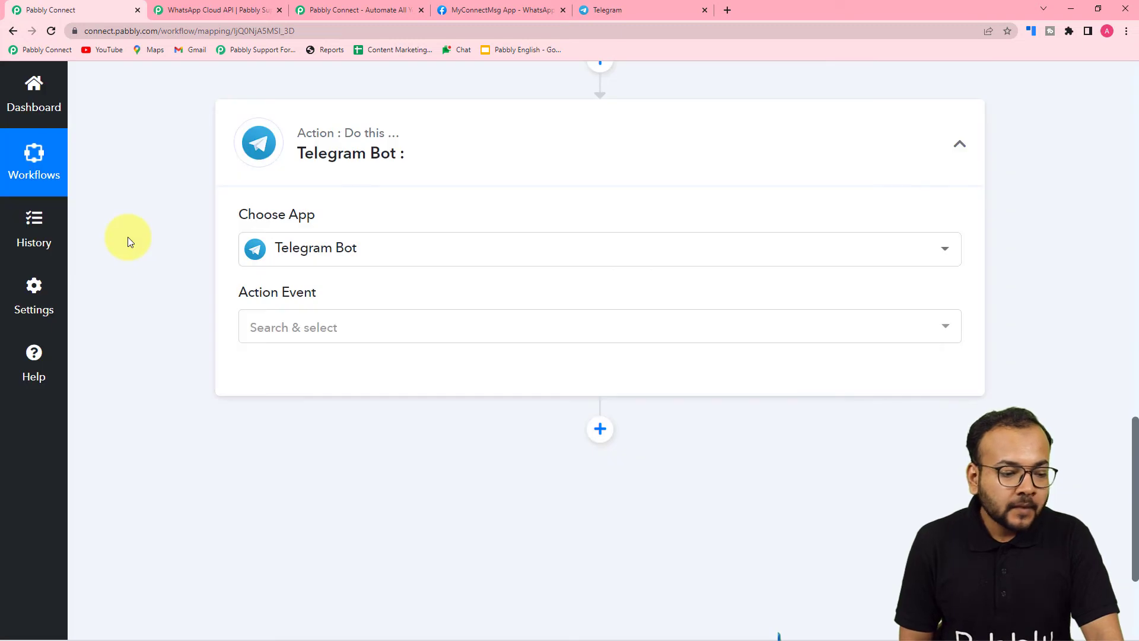
Step: Set the Telegram Bot action event to Send a Text Message or a Reply (Markdown)
scroll(136, 241, down, 3)
click(307, 145)
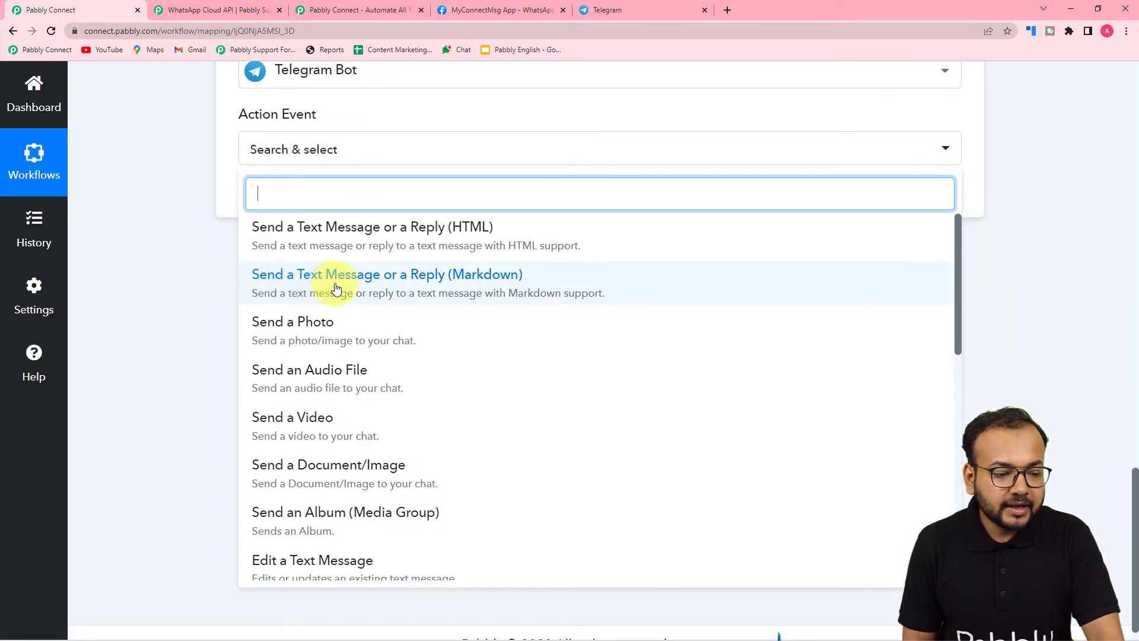
click(414, 279)
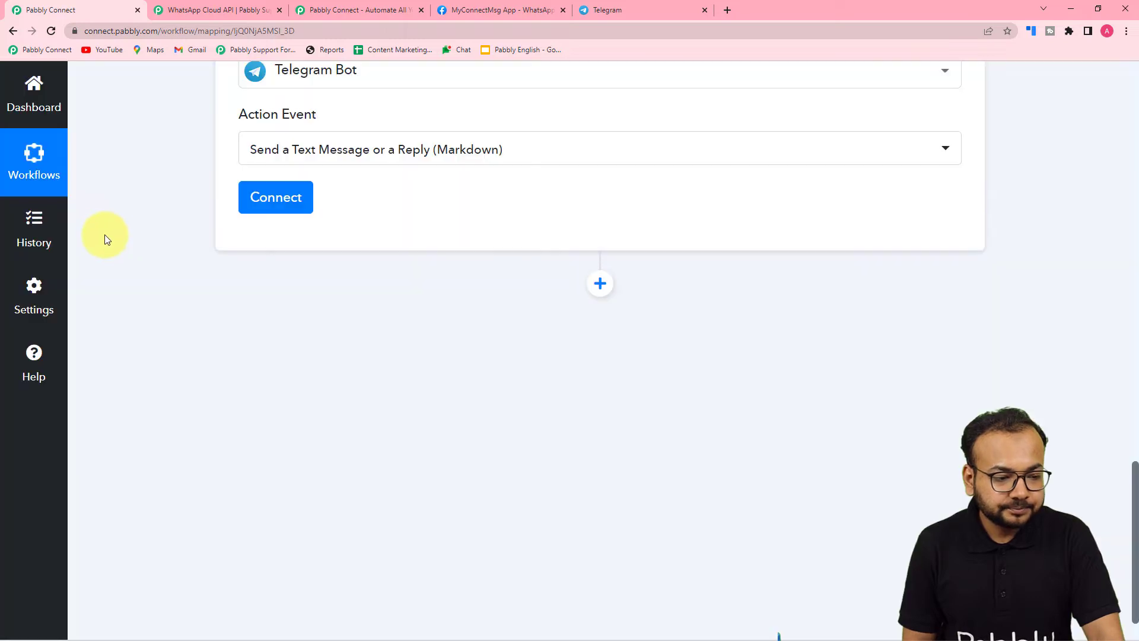
Step: Start adding a new Telegram Bot connection and read the instructions for obtaining the bot token
click(268, 208)
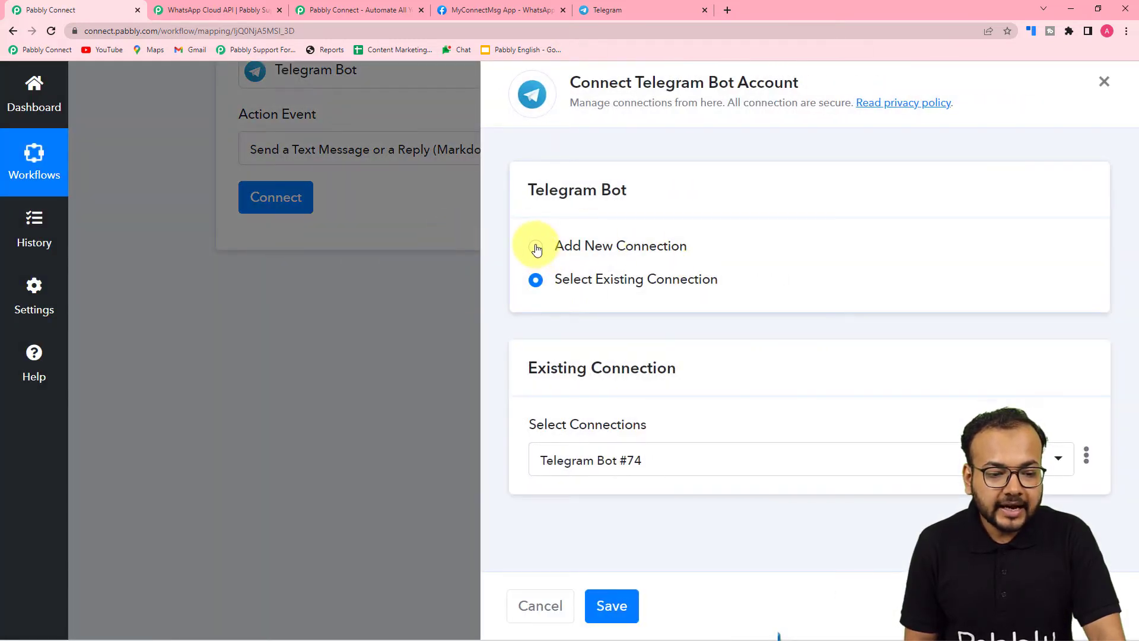
click(537, 247)
scroll(820, 249, down, 2)
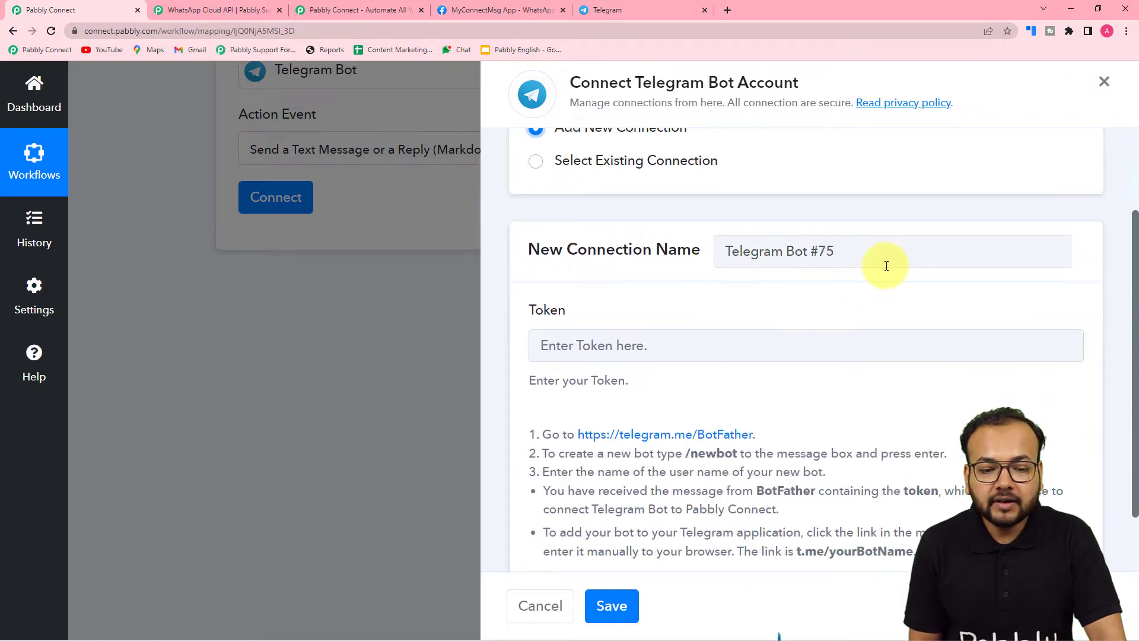
scroll(602, 303, down, 1)
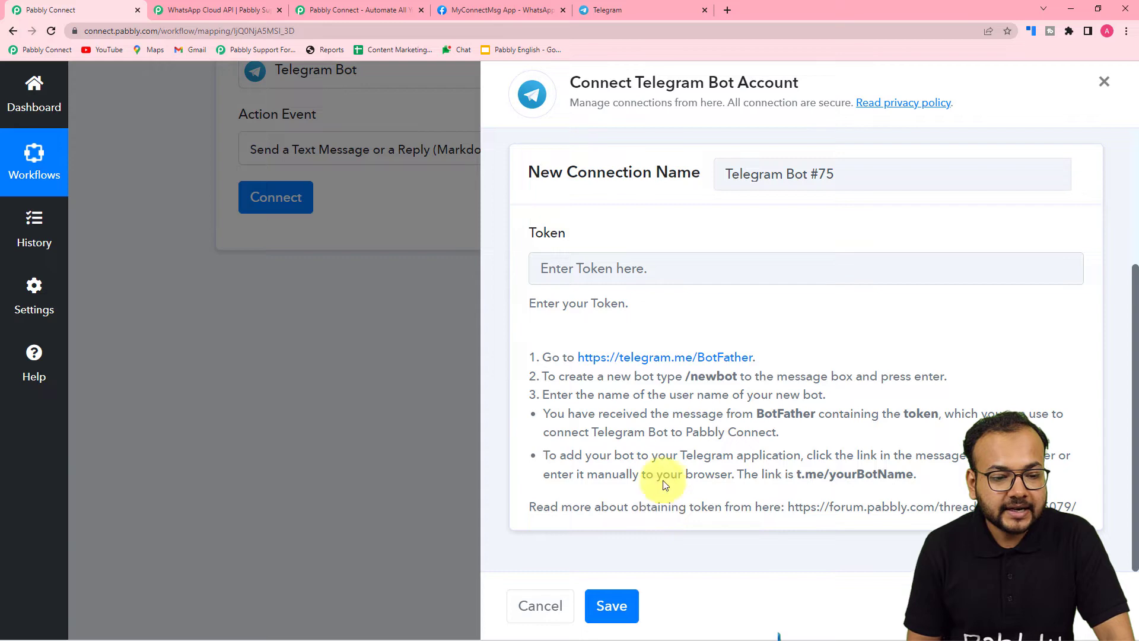
Step: Switch to Telegram, search the chats for "botfath" and open the verified BotFather chat
click(619, 8)
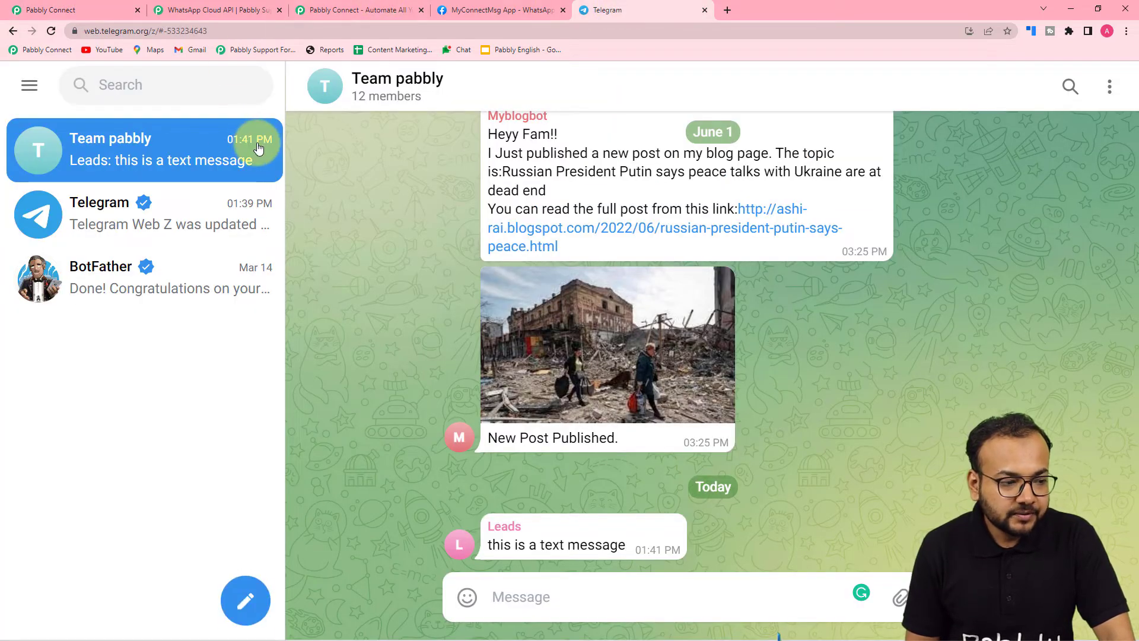
click(137, 76)
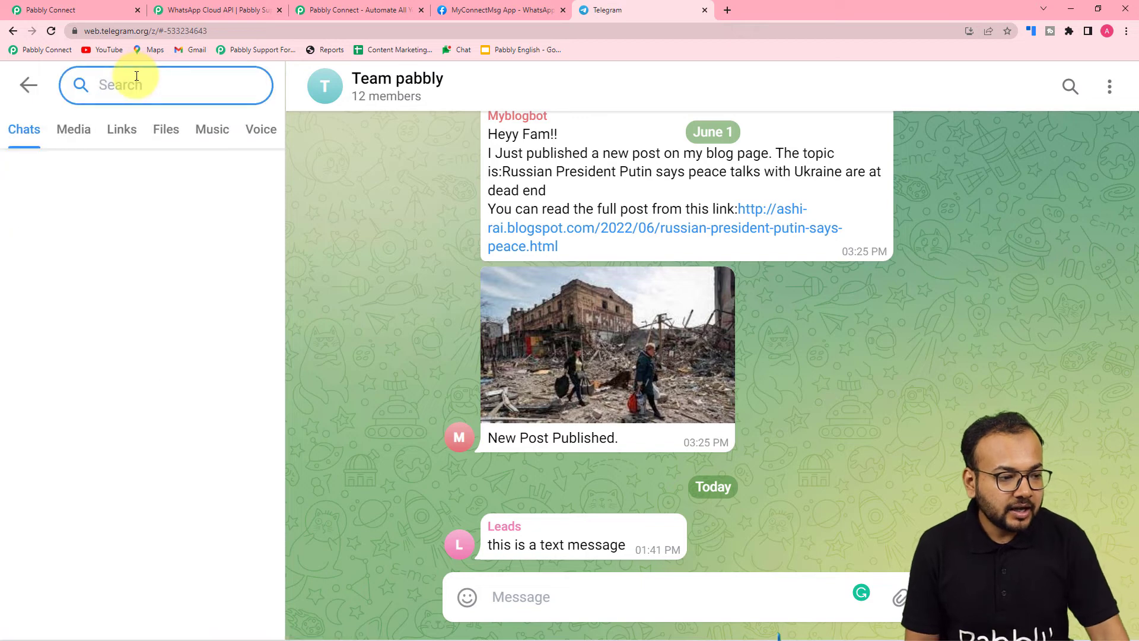
text(bot)
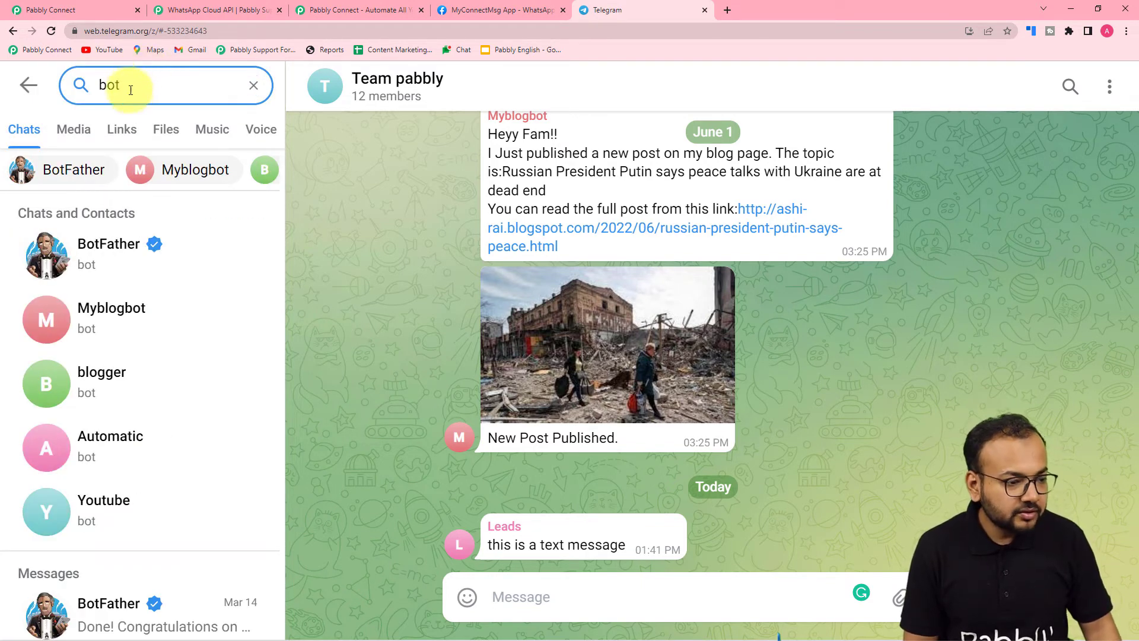
text(fath)
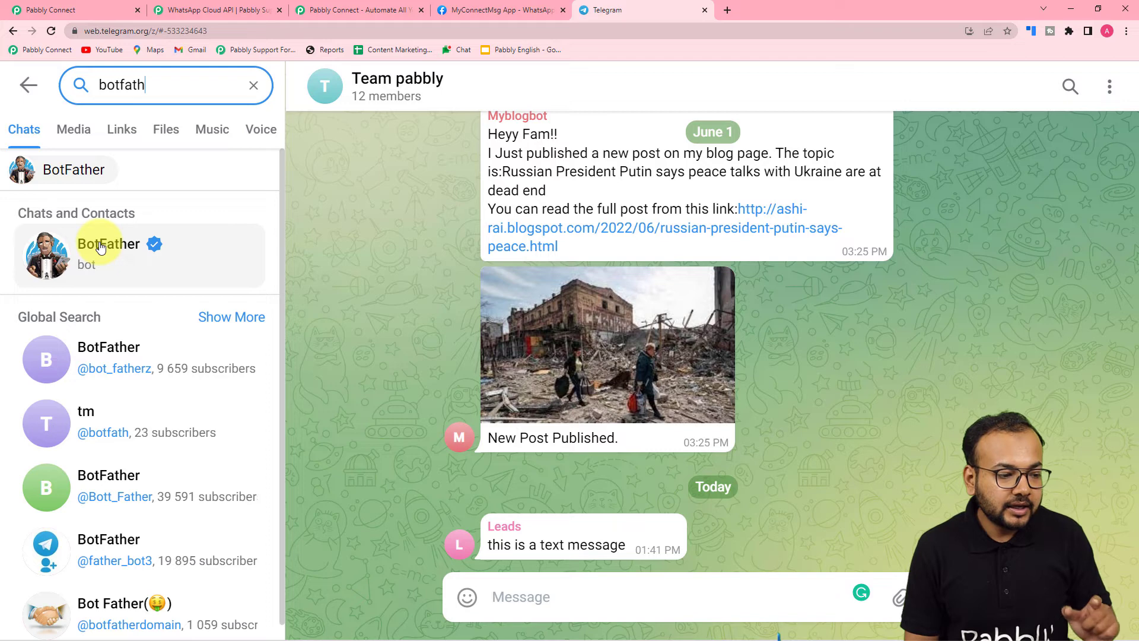
click(101, 248)
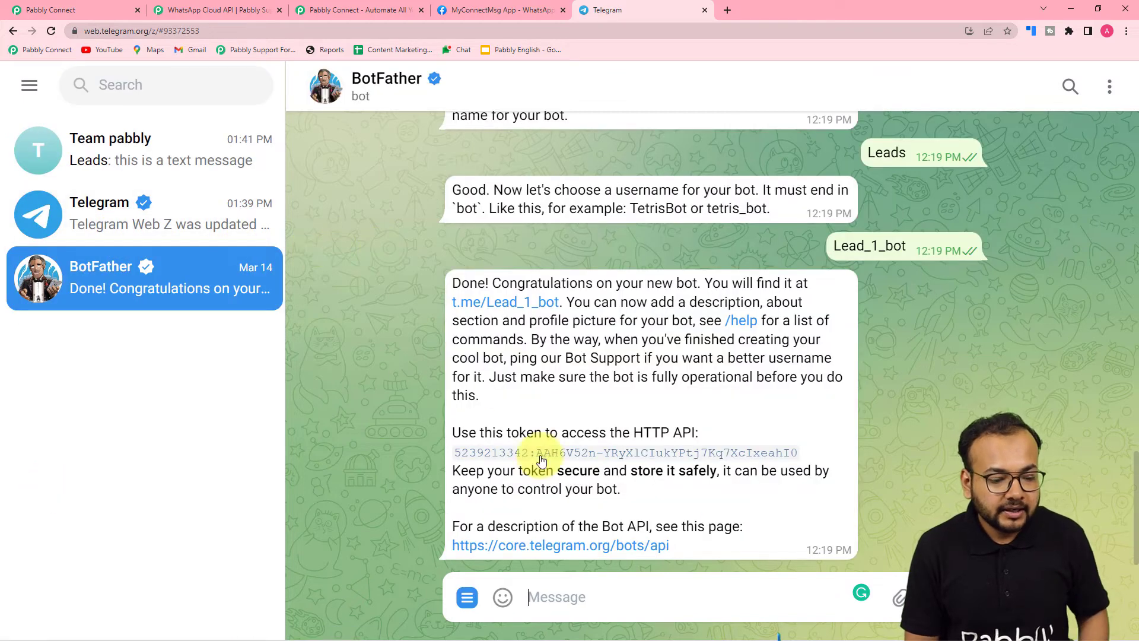
Step: Create a new bot through BotFather with /newbot, giving it the name WhatsApp and the username WhatsApp_1_bot
click(573, 599)
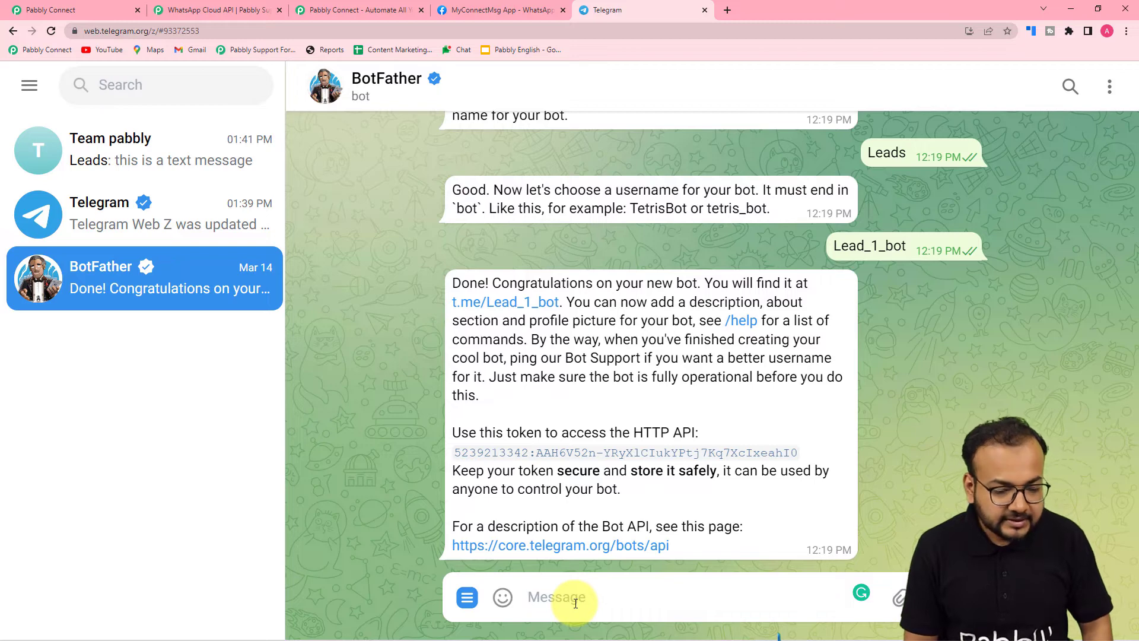
text(/)
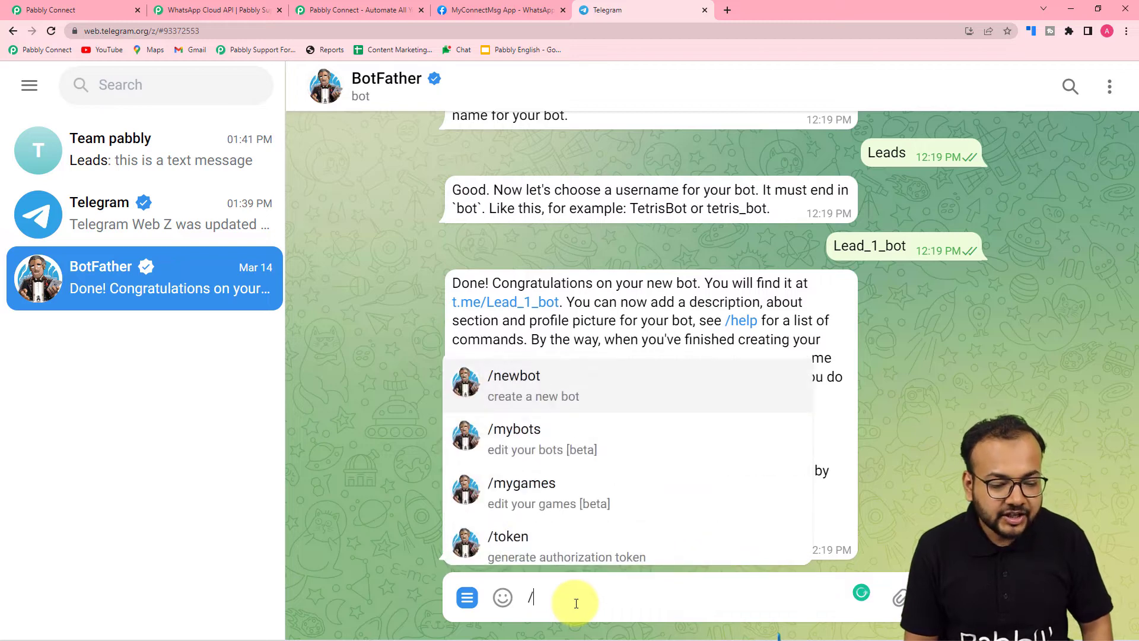
click(524, 392)
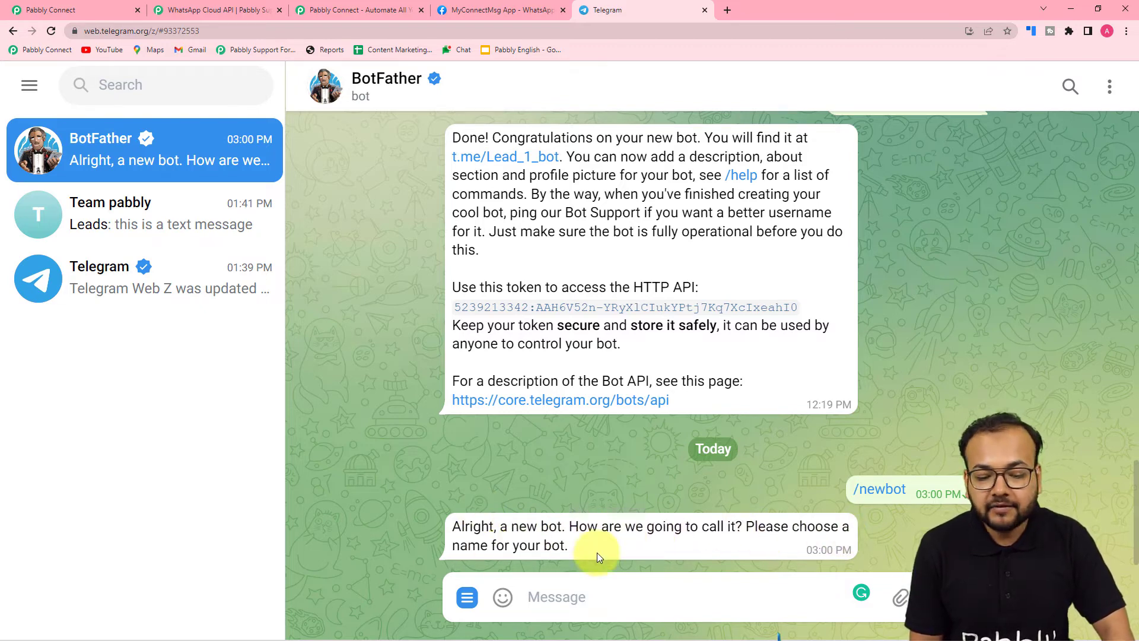
click(641, 592)
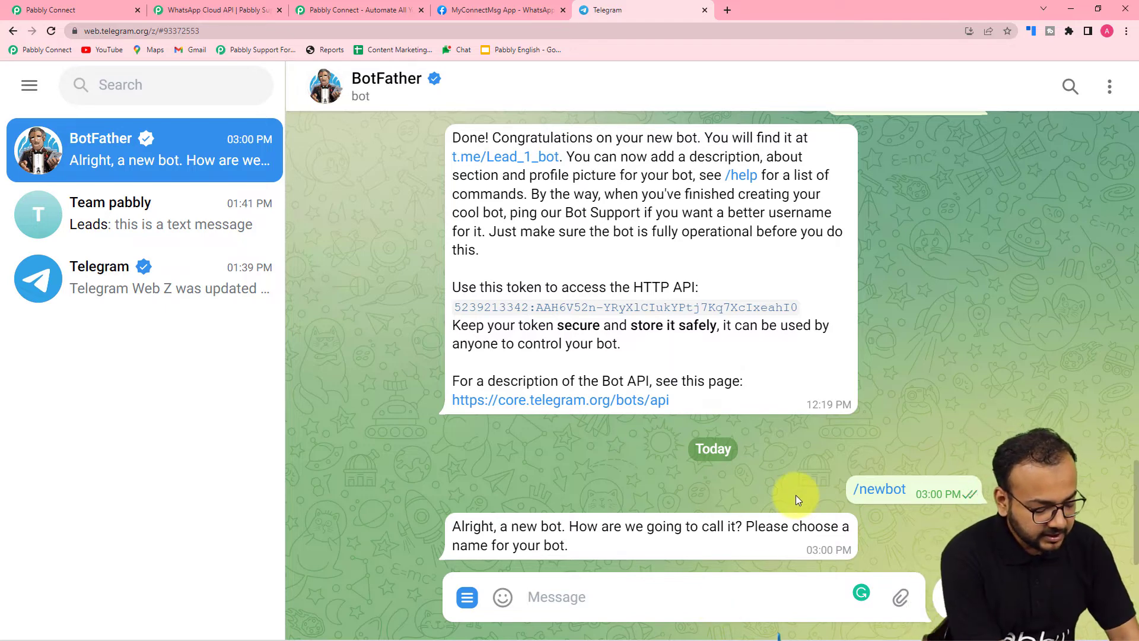
text(WhatsA)
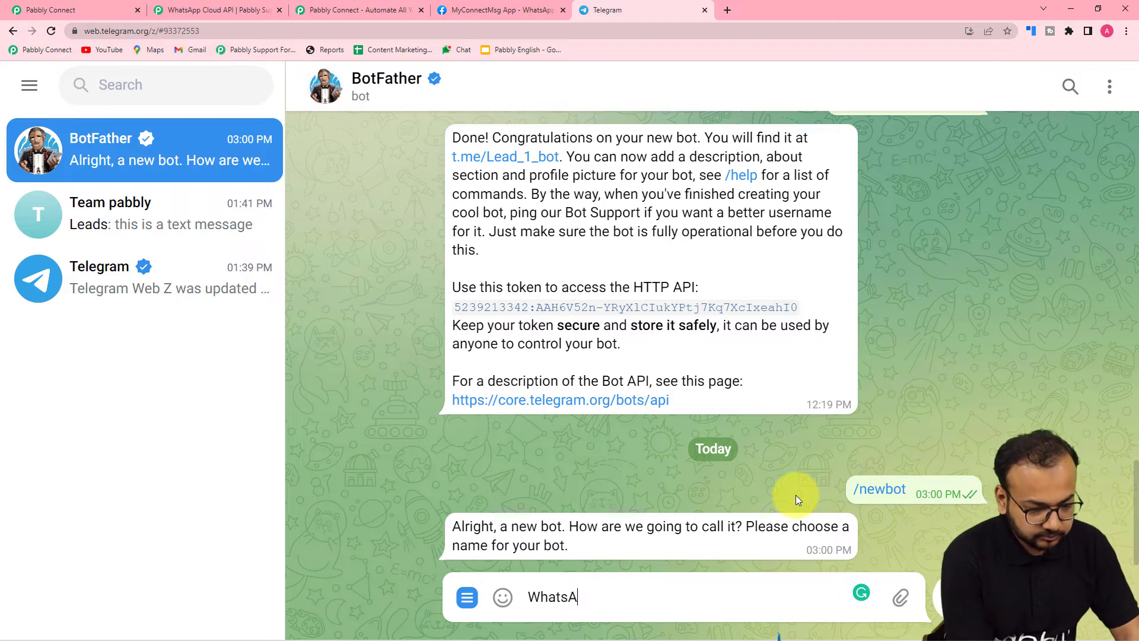
text(pp)
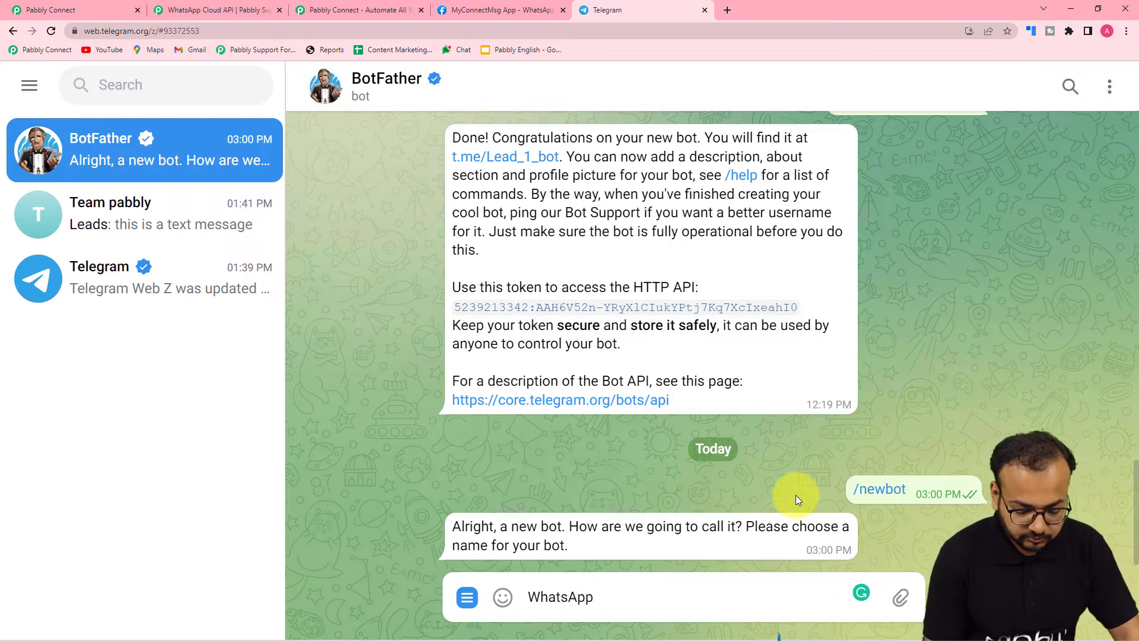
key(Return)
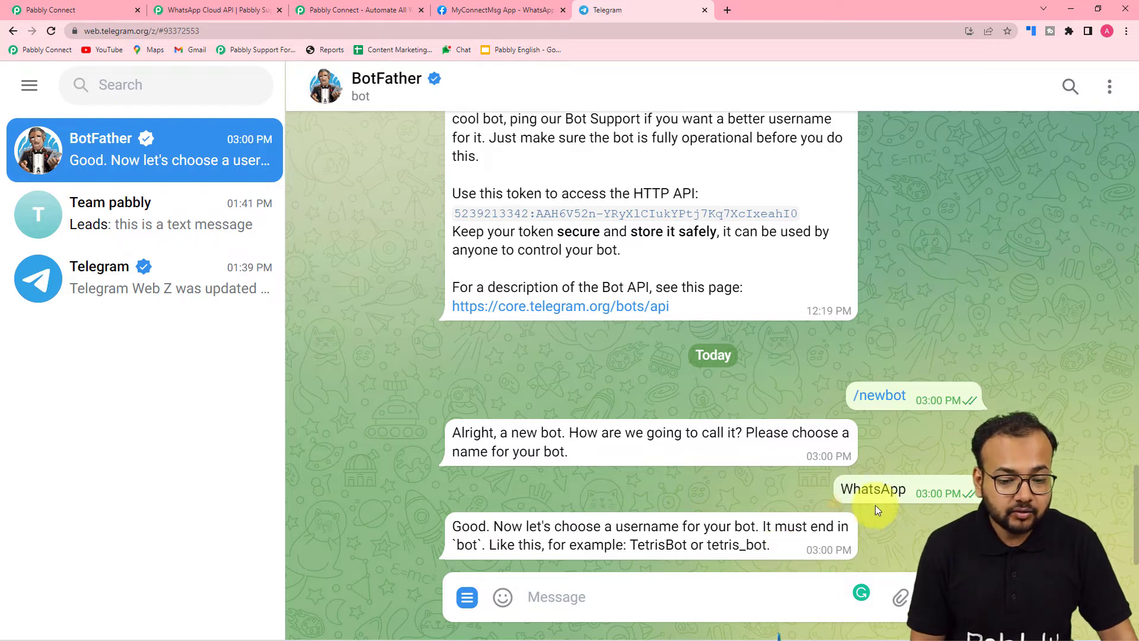
text(WhatsApp_1_bot)
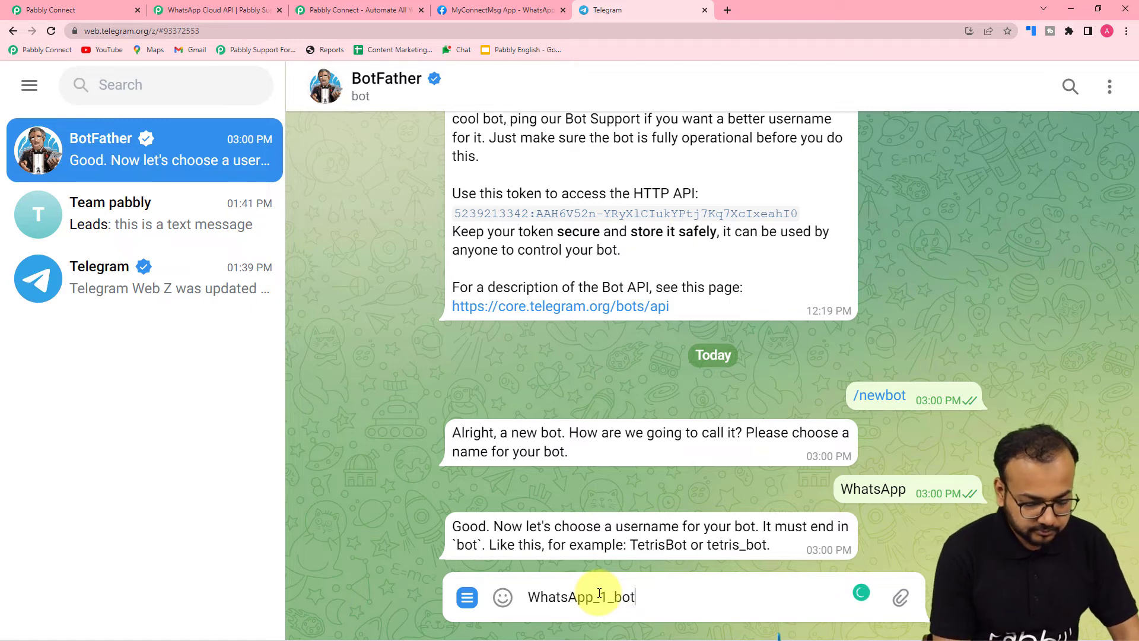
key(Return)
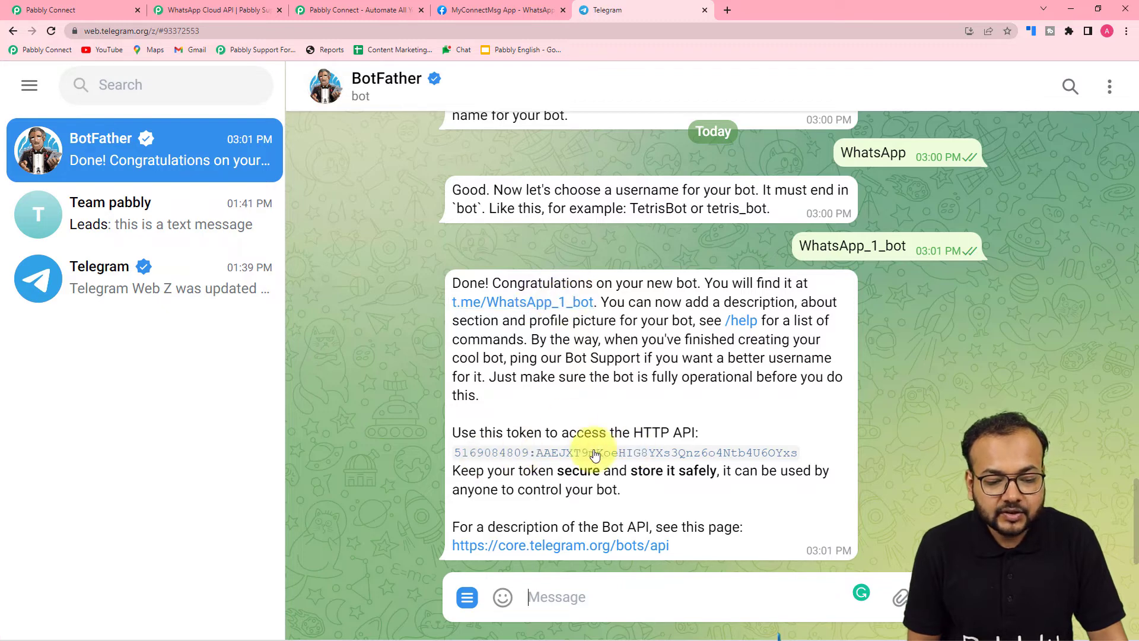
Step: Copy the new bot's HTTP API token from BotFather's latest message
drag(454, 453, 794, 452)
click(797, 453)
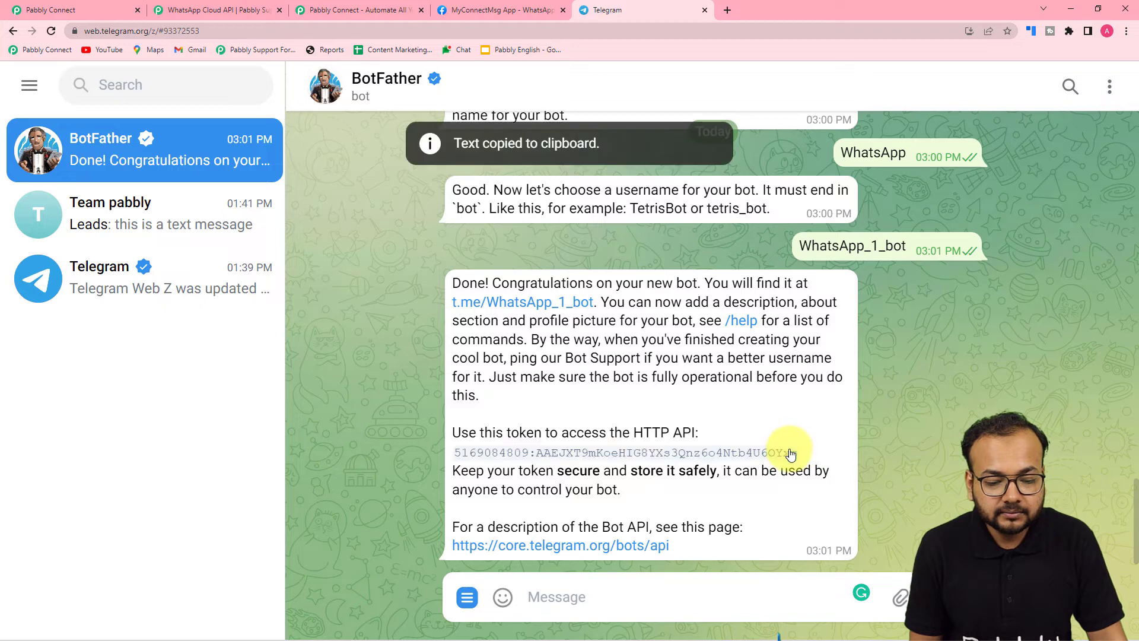
right_click(786, 454)
click(854, 302)
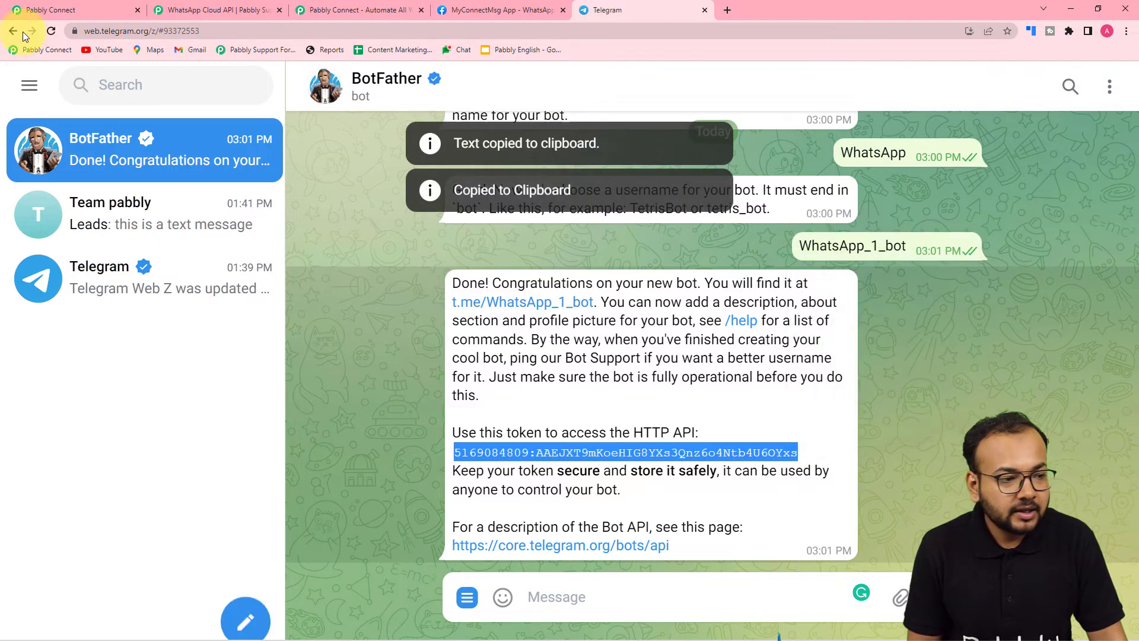
Step: Switch back to the Pabbly Connect workflow, paste the bot token into the new Telegram Bot connection and save it
click(42, 11)
right_click(580, 277)
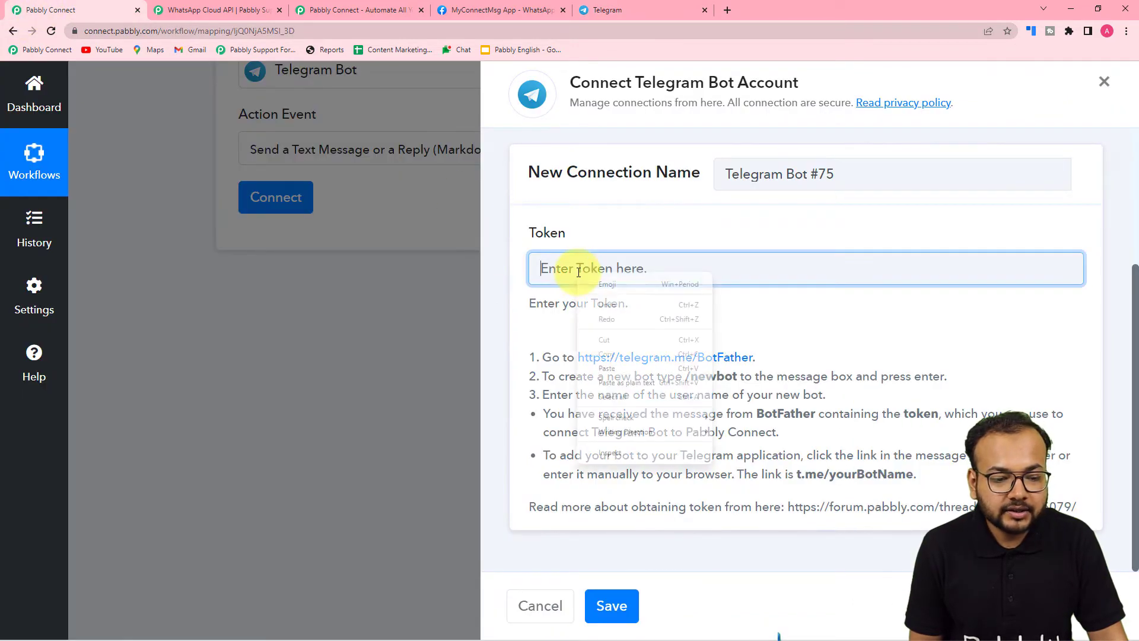
click(636, 386)
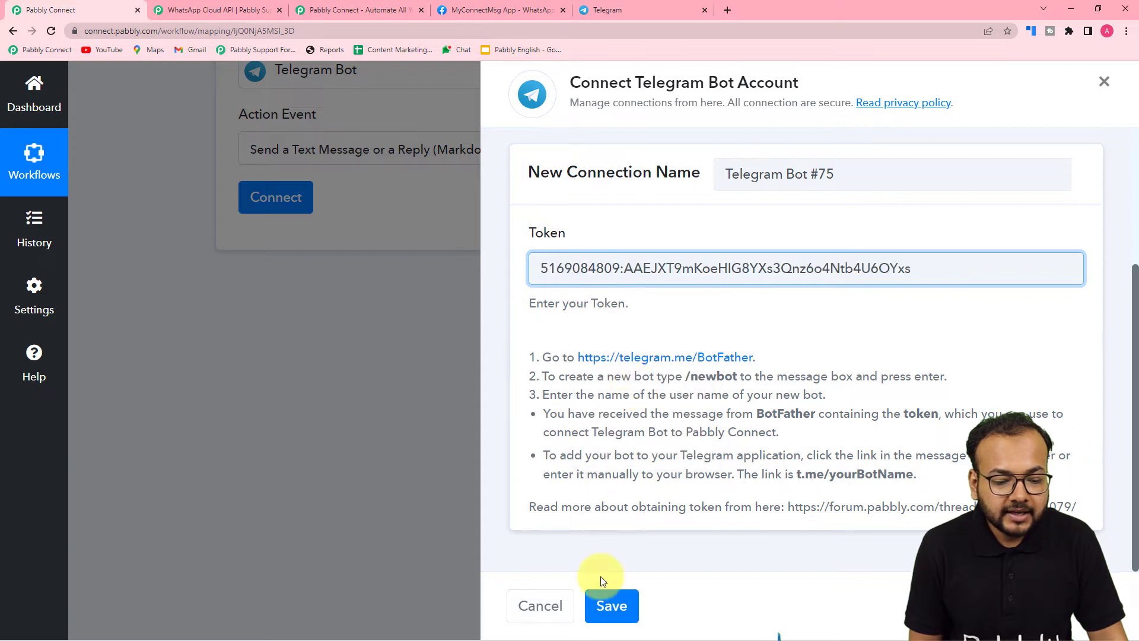
click(612, 605)
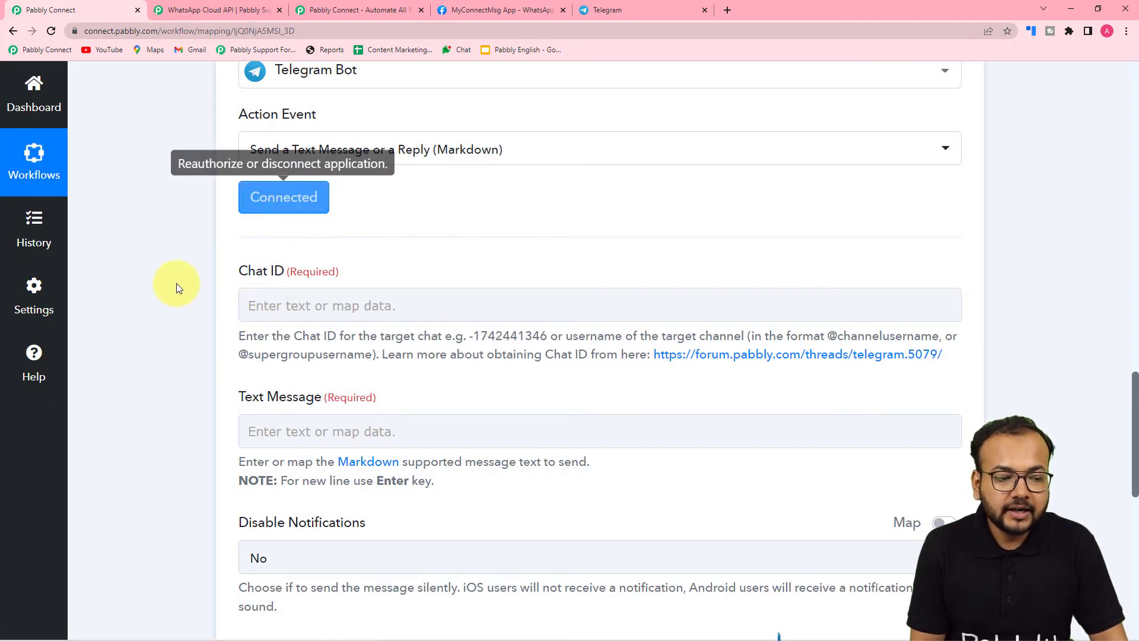
Step: Switch to Telegram, open the WhatsApp_1_bot chat from its link, and return to the Team pabbly group chat
scroll(146, 277, down, 2)
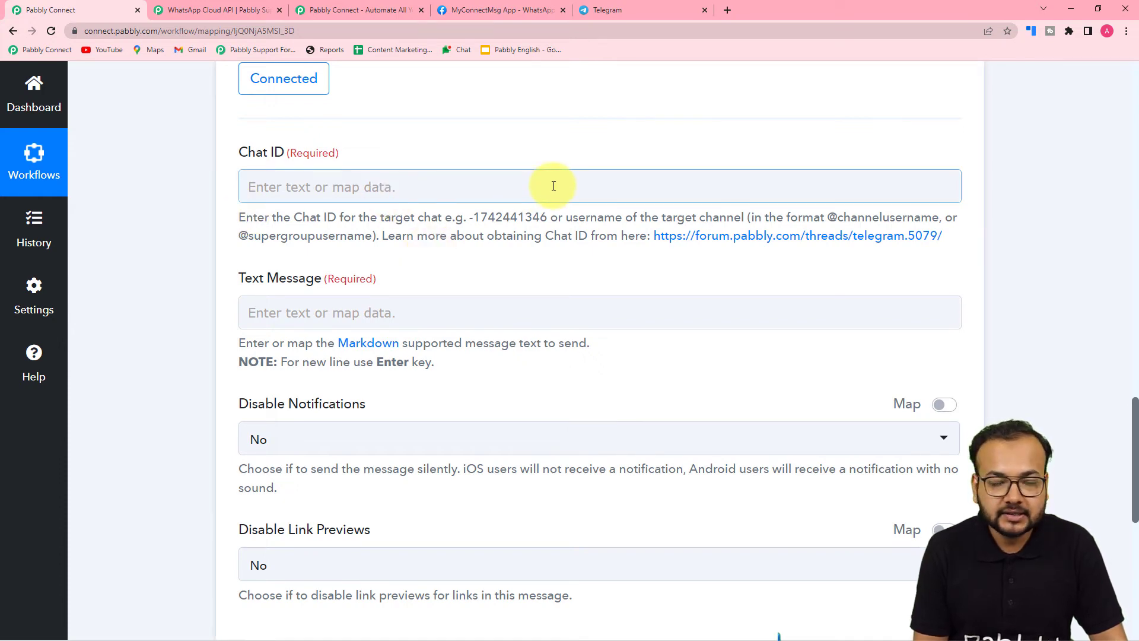
click(613, 12)
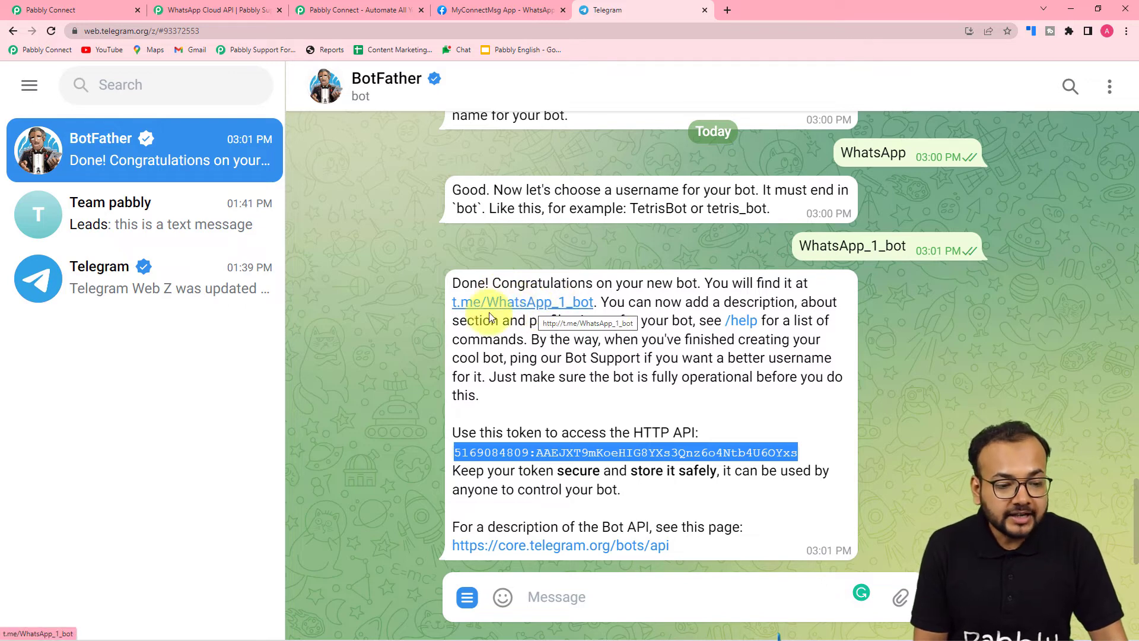
click(540, 304)
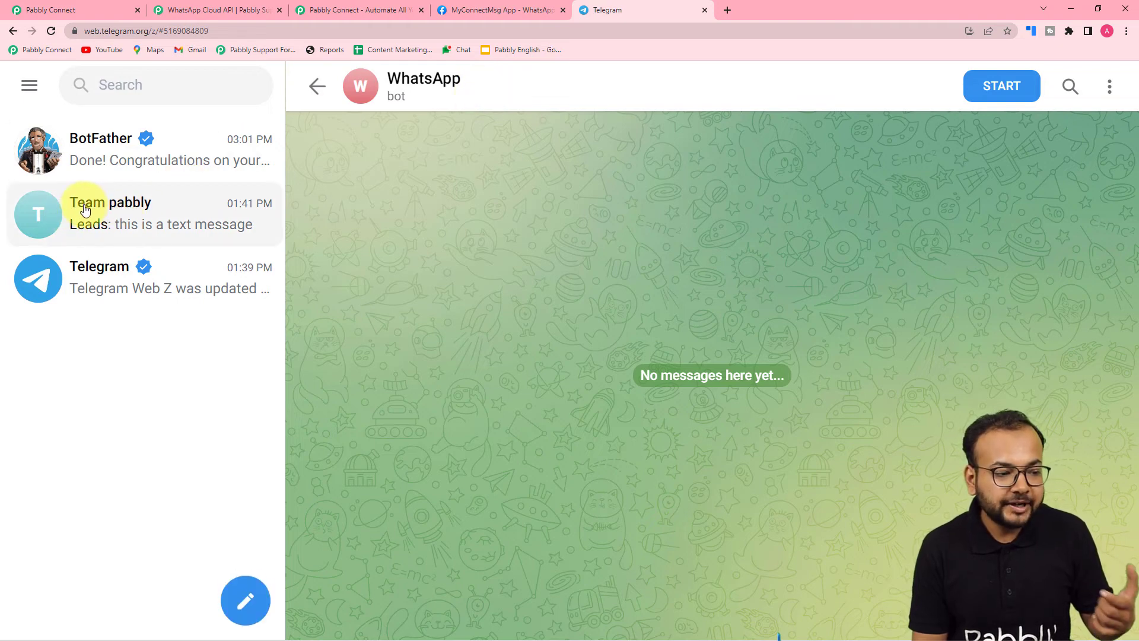
click(122, 211)
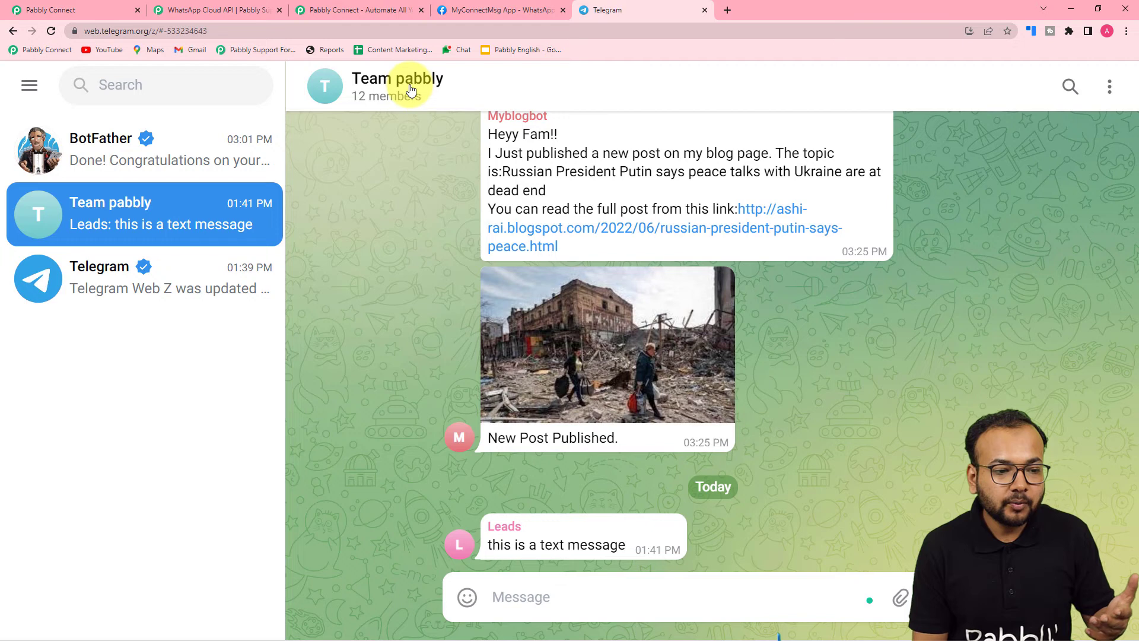
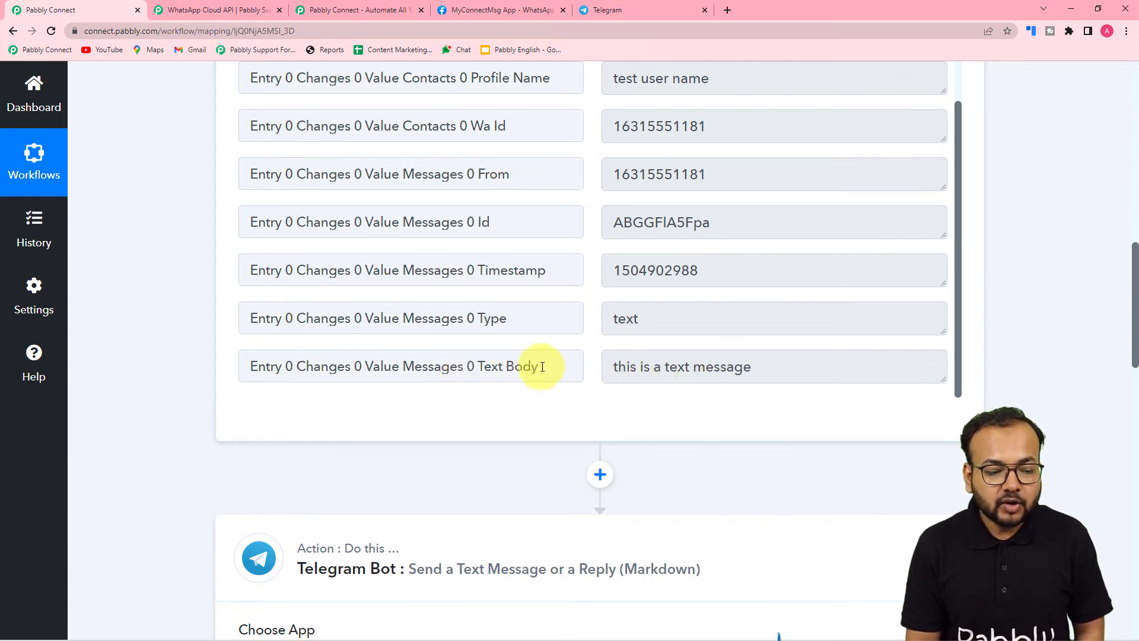
Step: Map the Text Message field of the Telegram Bot action to the WhatsApp Cloud API message's Text Body value
scroll(379, 388, down, 10)
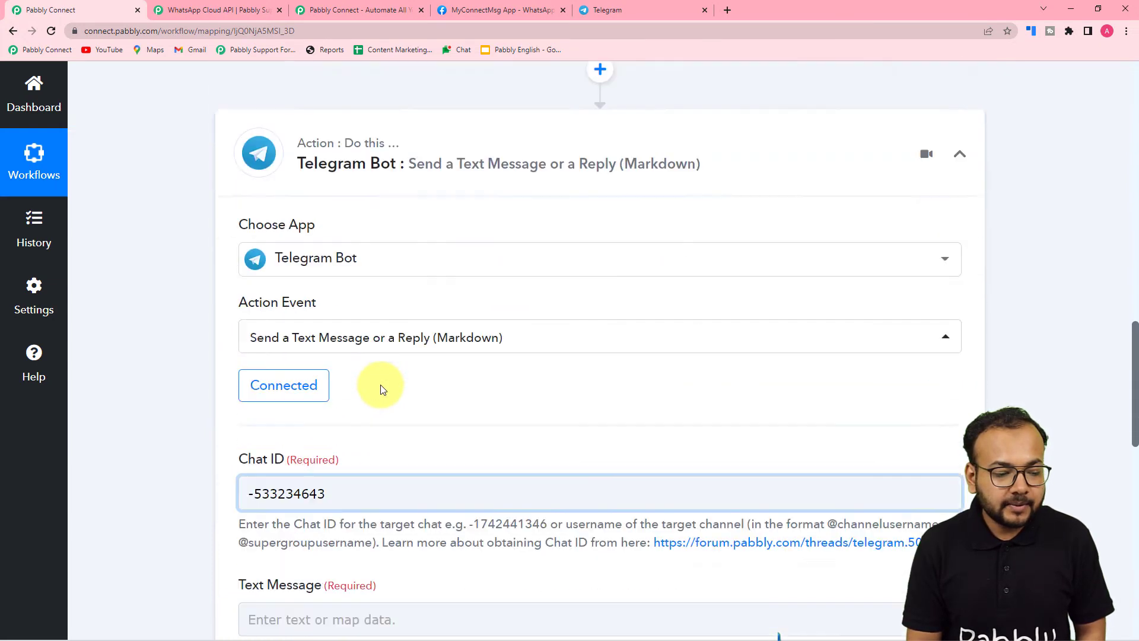
click(380, 380)
scroll(336, 371, down, 2)
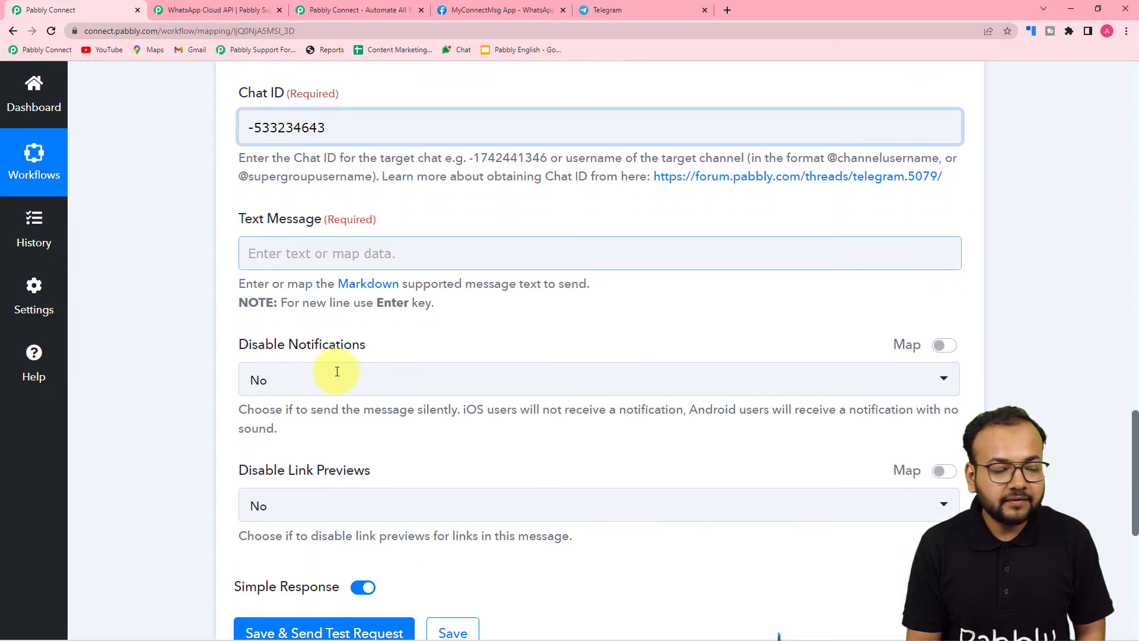
click(330, 257)
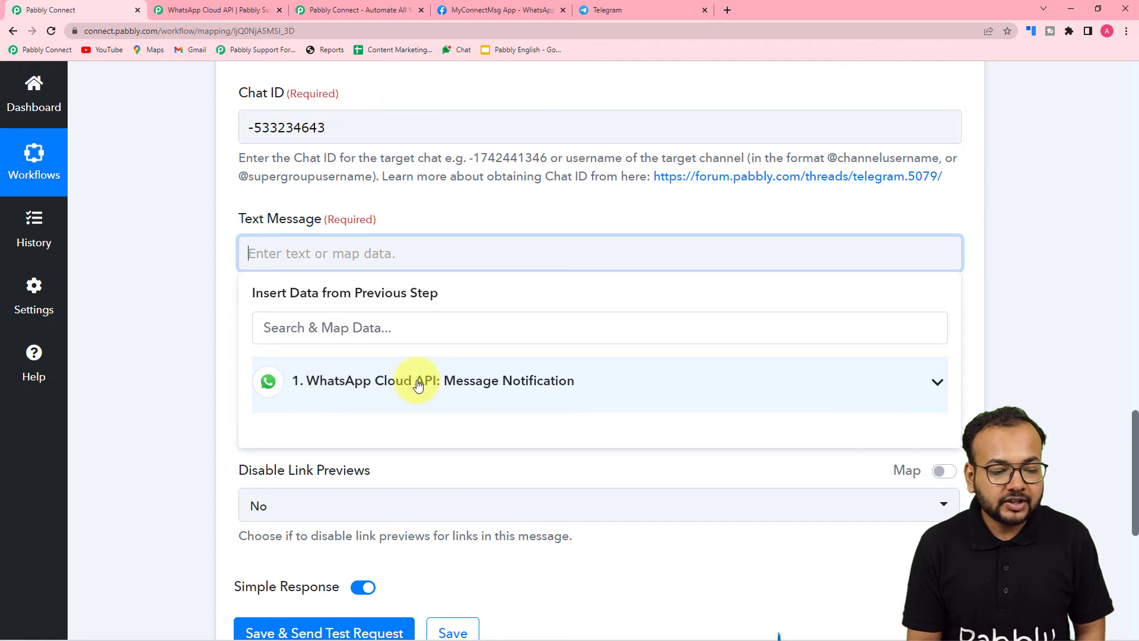
click(364, 385)
scroll(448, 537, down, 5)
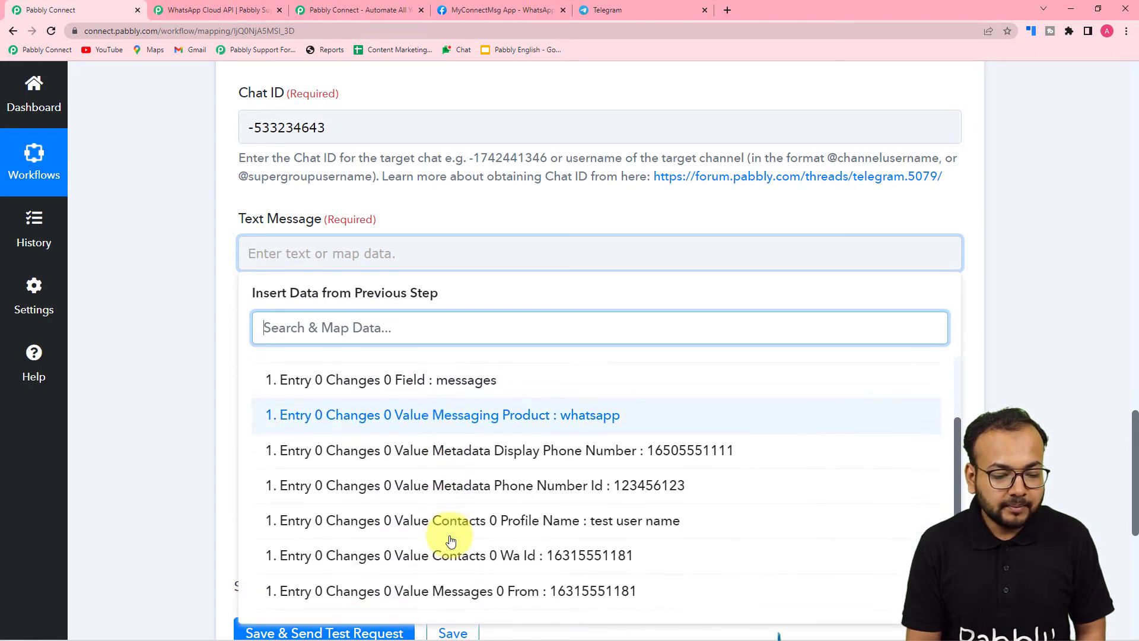
click(531, 601)
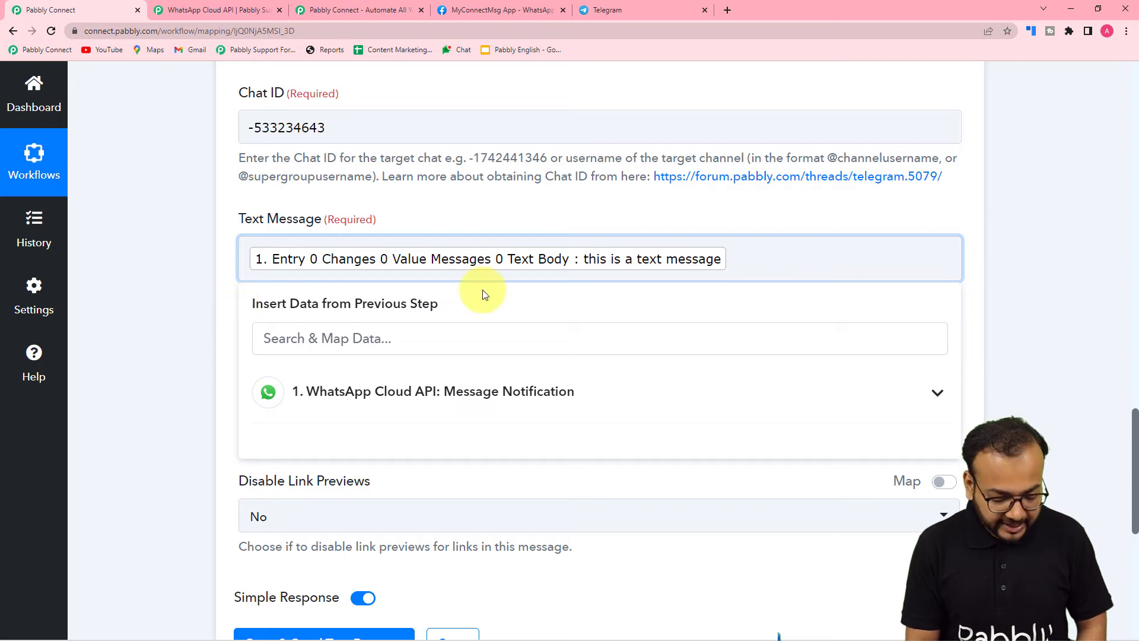
Step: Add the text "This is the message we have recerived from WhatsApp:-" before the mapped Text Body value in the Text Message field
click(357, 270)
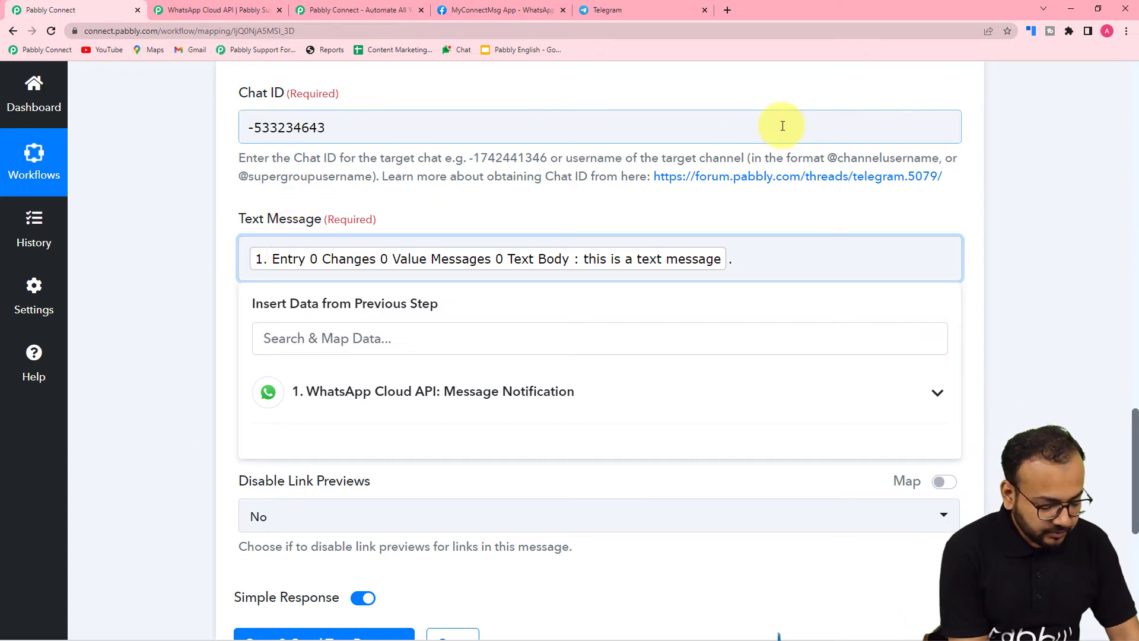
text(This is t)
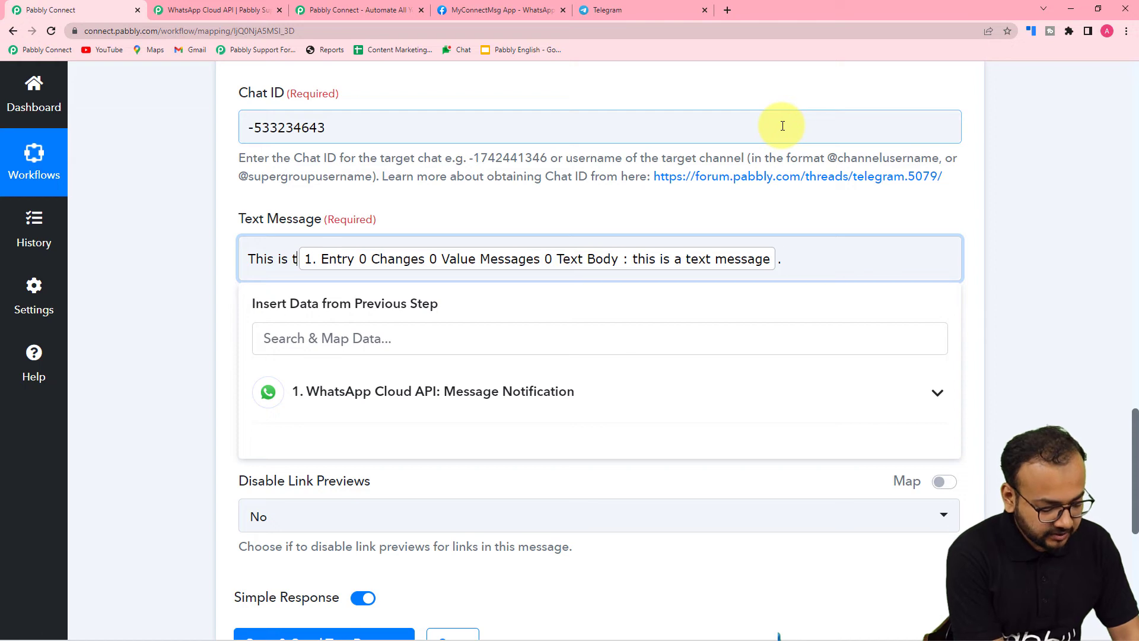
text(he )
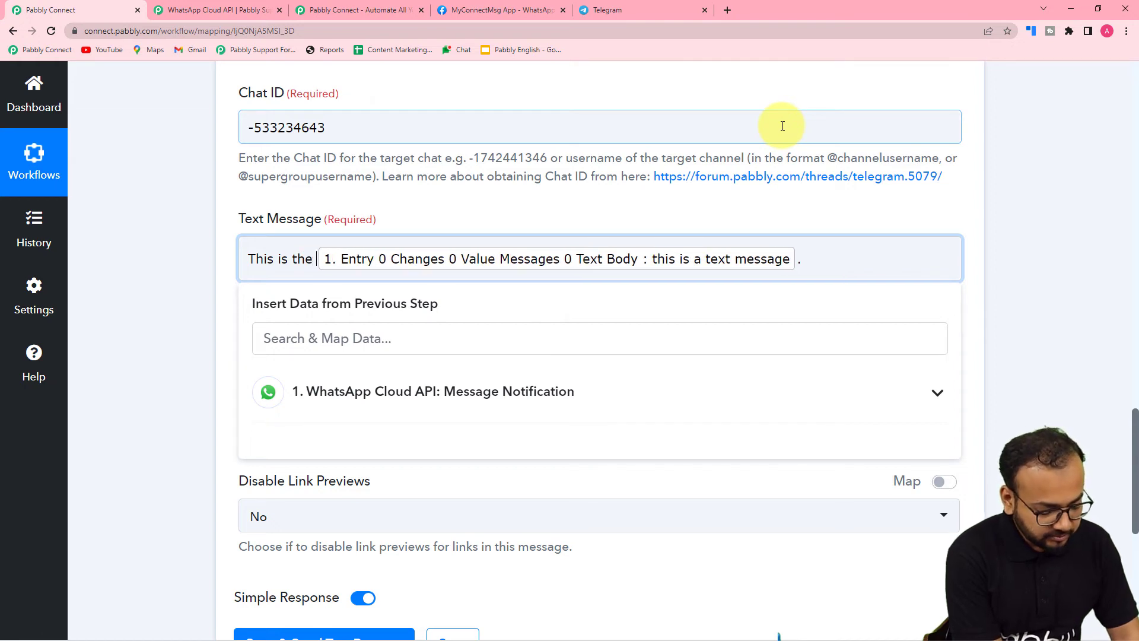
text(mss)
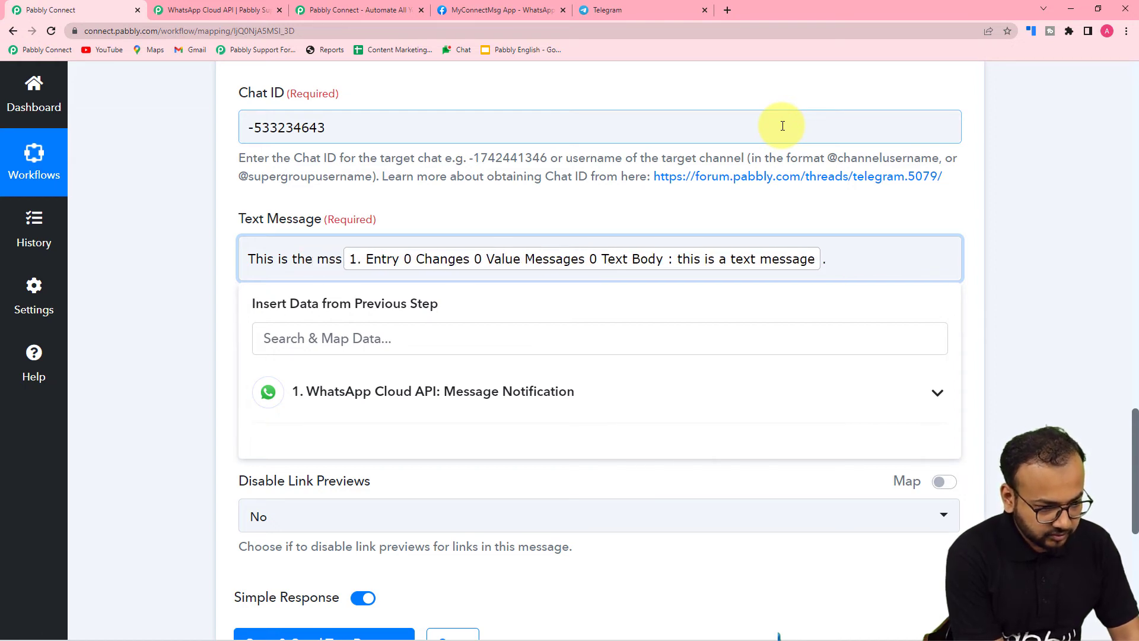
key(BackSpace)
key(BackSpace)
text(ess)
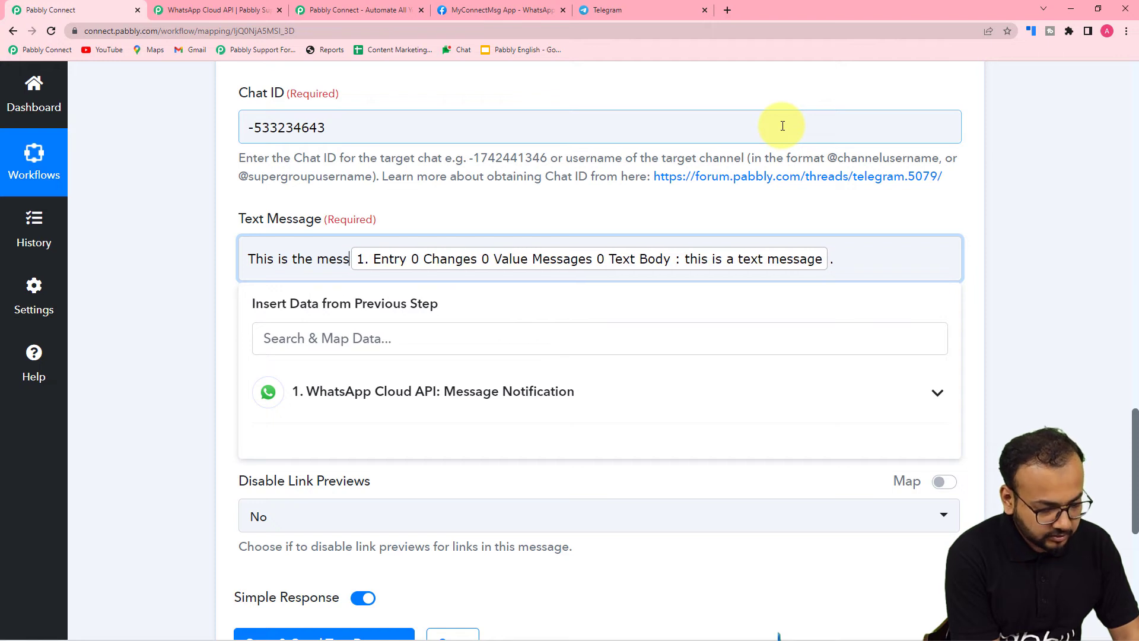
text(age we )
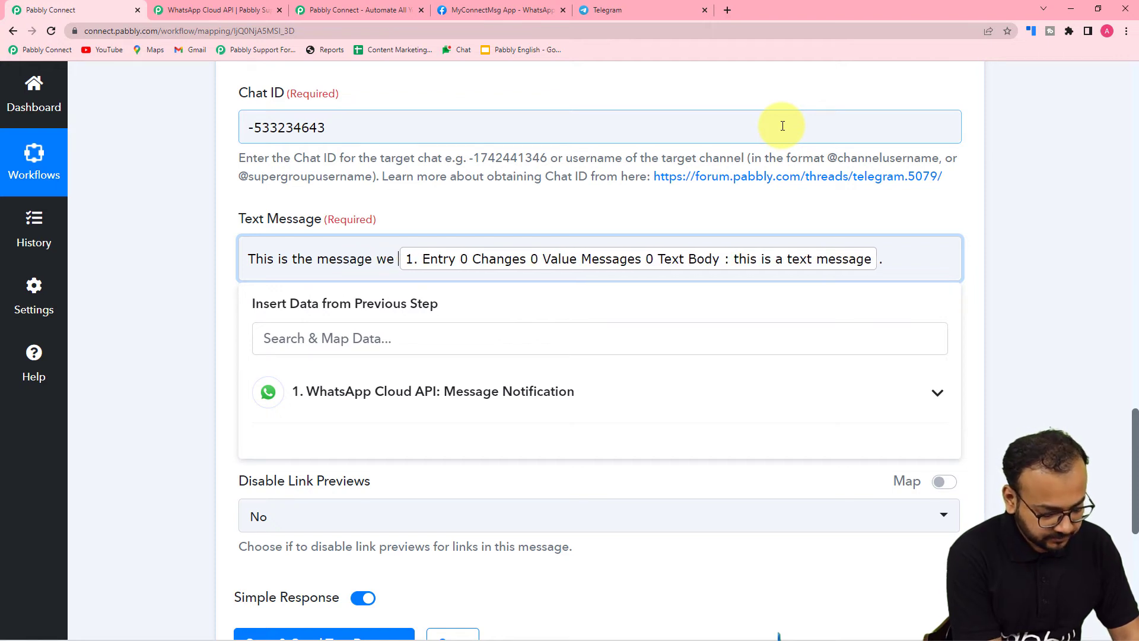
text(have red)
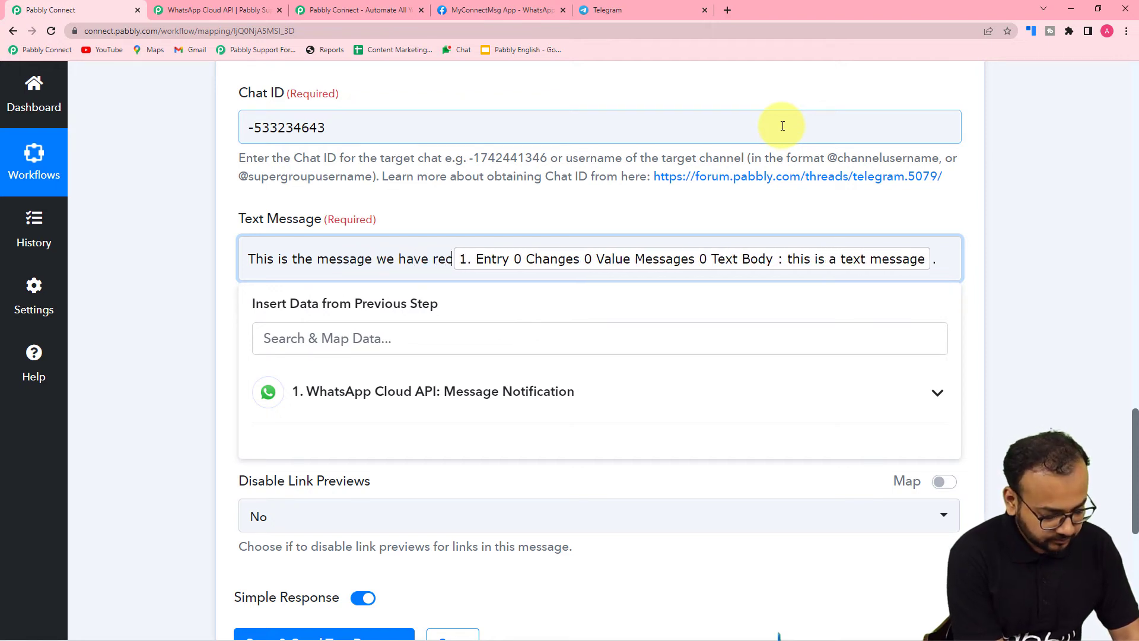
text(ei)
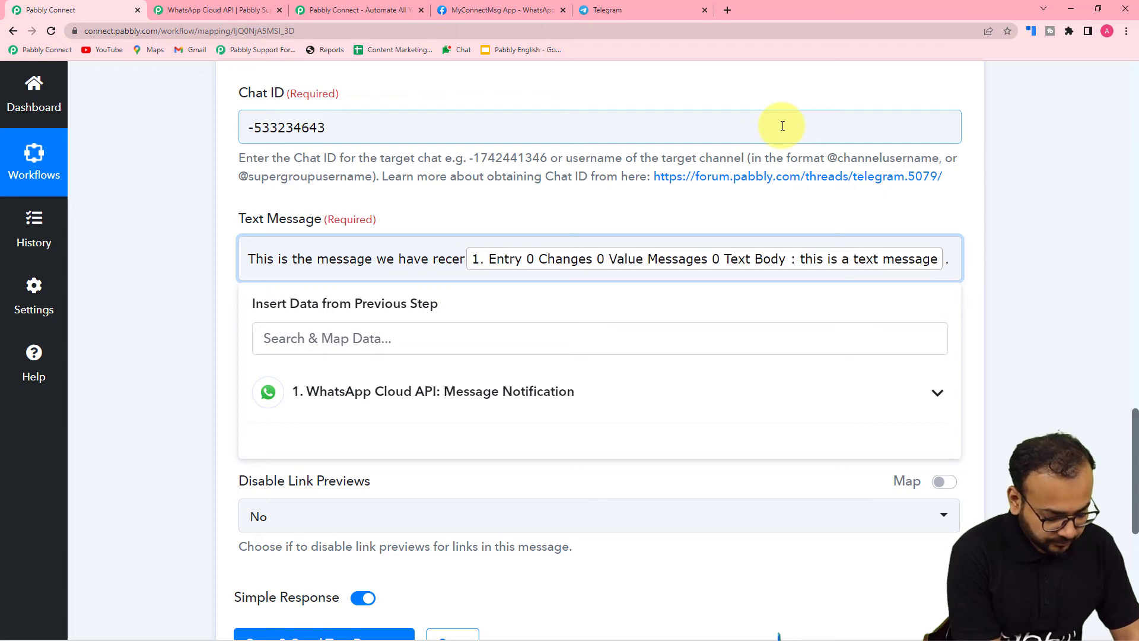
text(ived from WhatsApp:-)
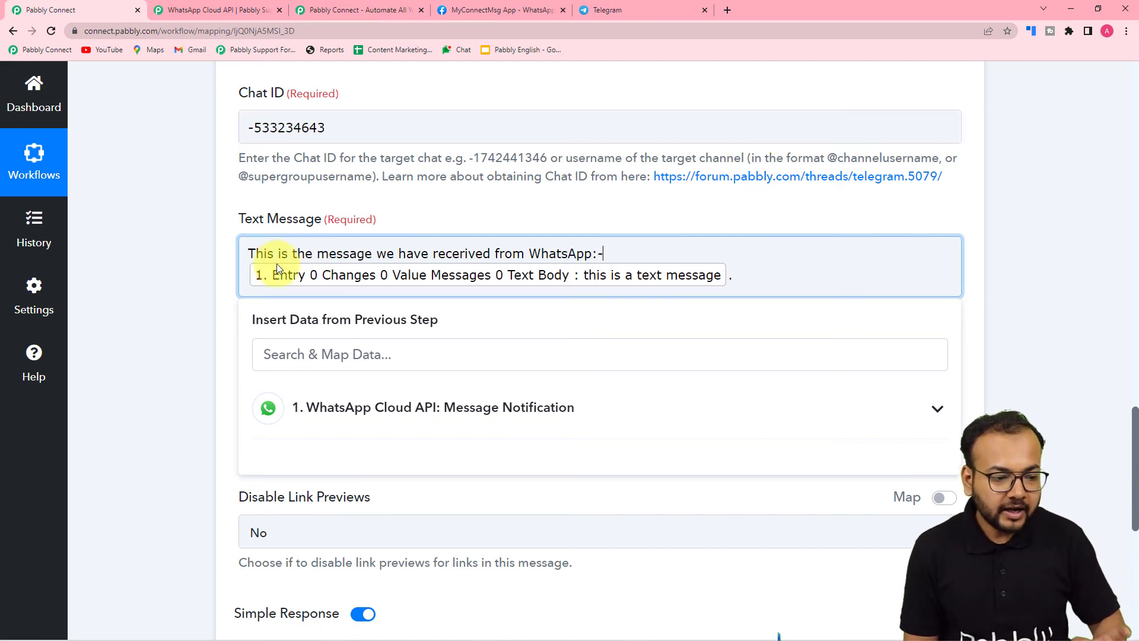
click(140, 276)
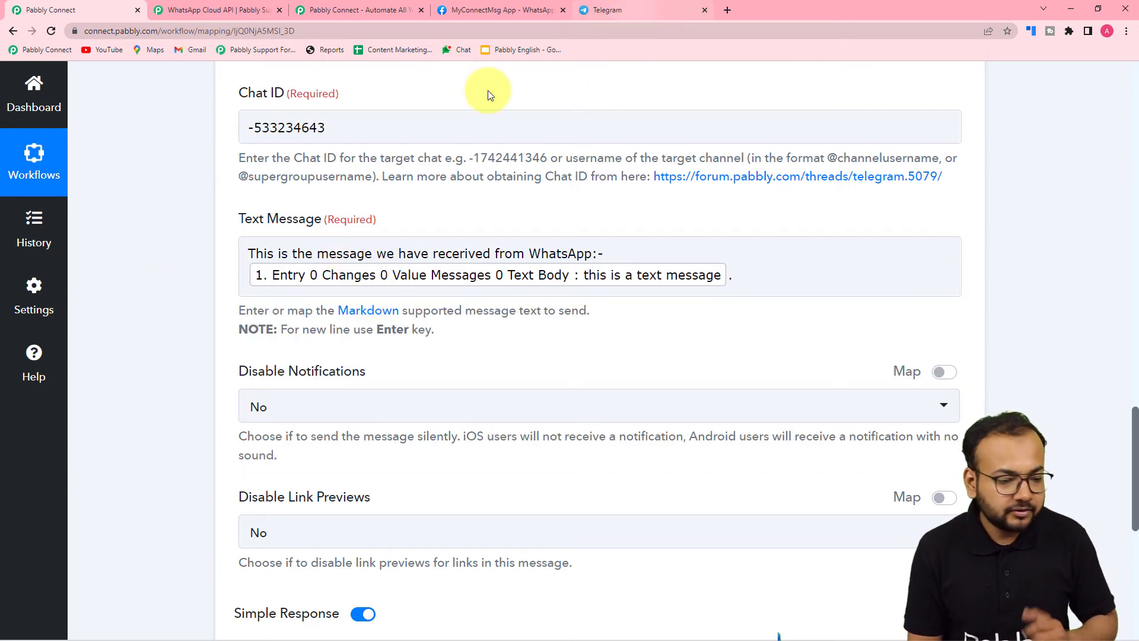
Step: Review the remaining message settings, check the Team pabbly chat in Telegram, and return to the Pabbly Connect workflow
scroll(102, 241, down, 2)
scroll(102, 240, down, 2)
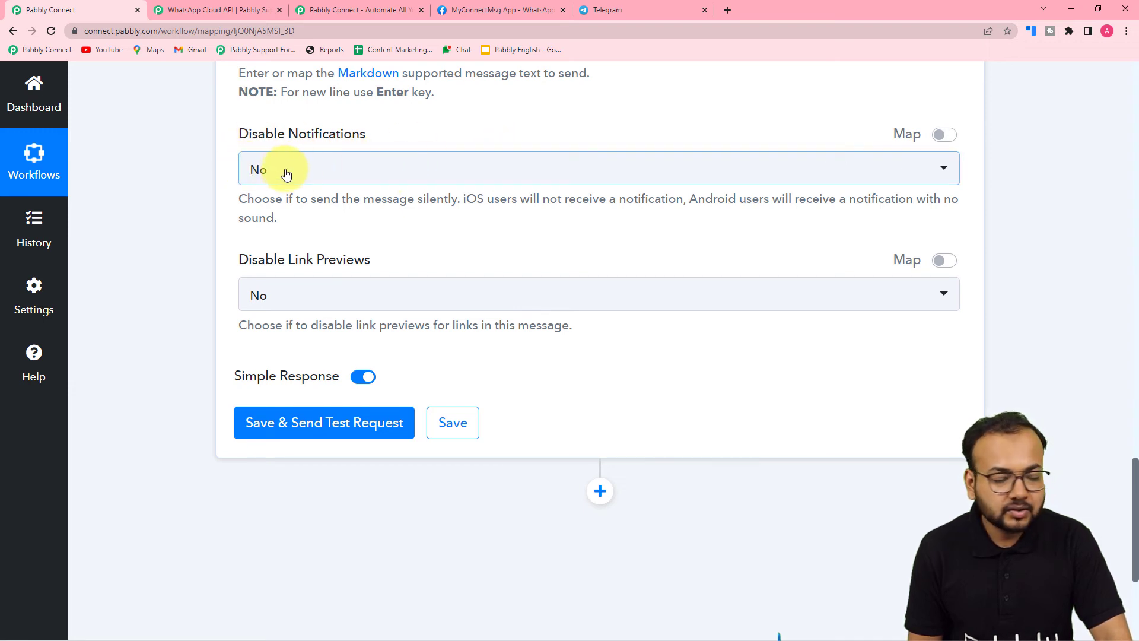
scroll(309, 205, down, 2)
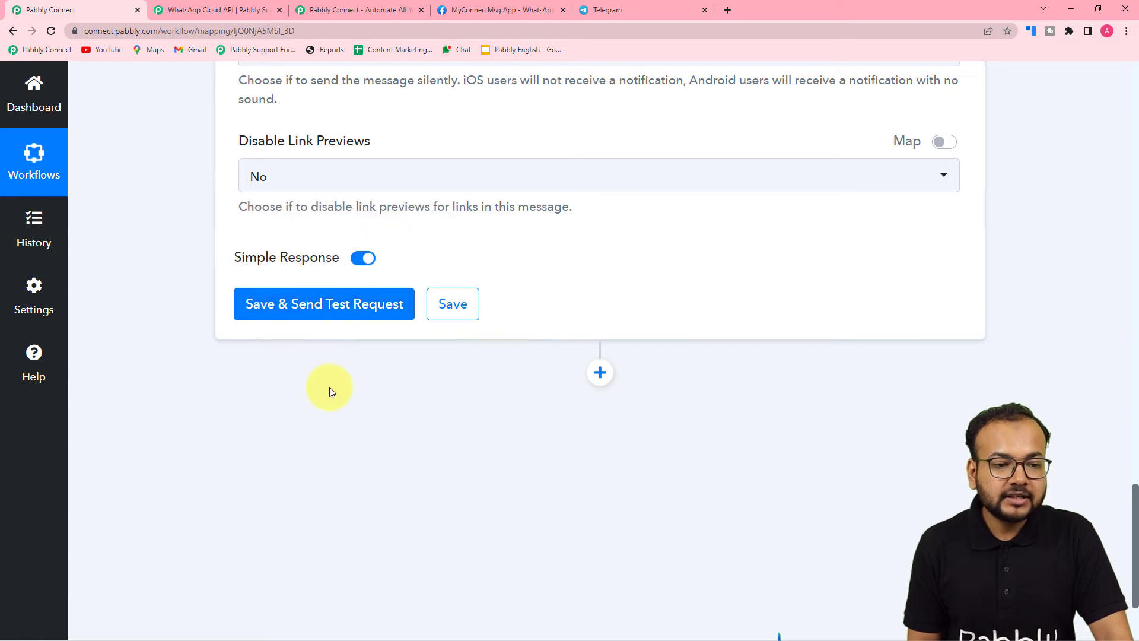
scroll(329, 387, up, 5)
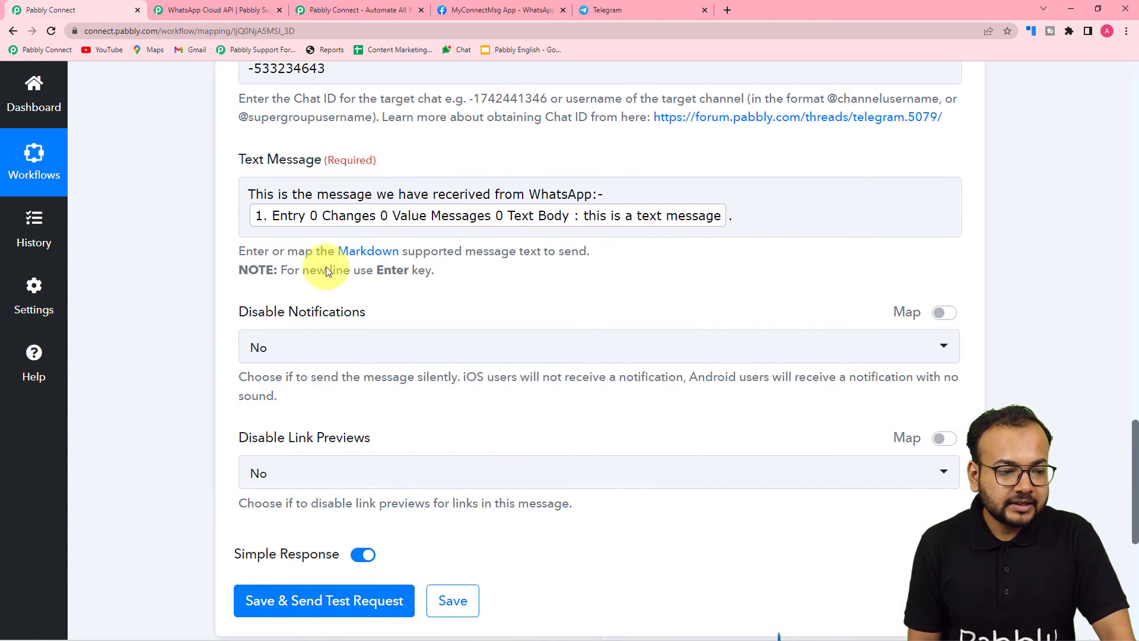
click(639, 5)
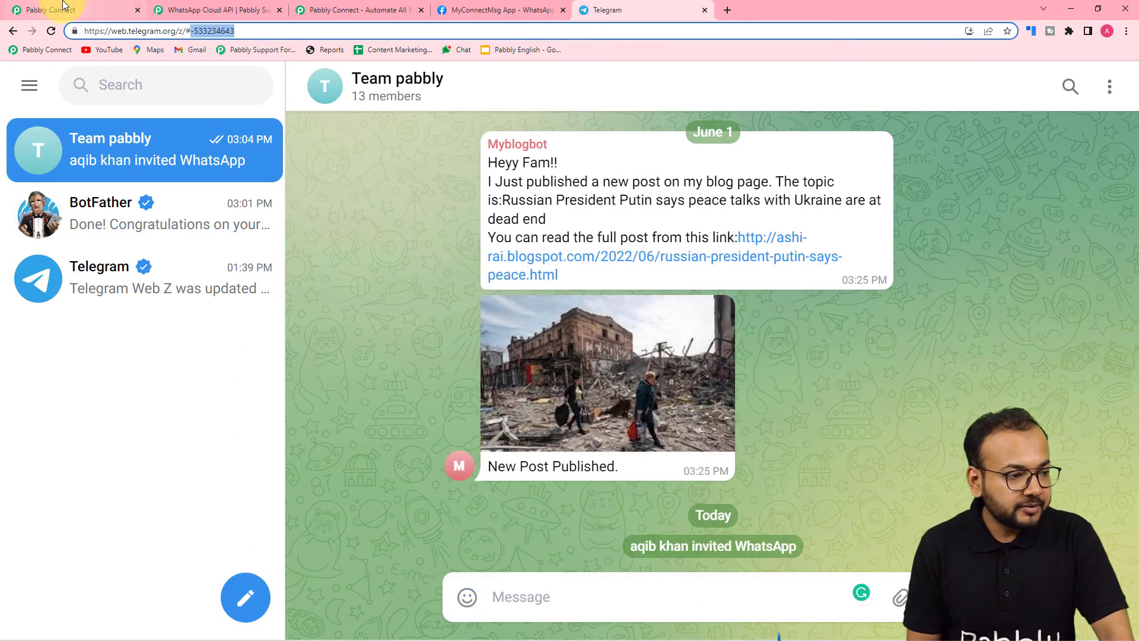
click(64, 6)
Step: Save the Telegram Bot action with a test request and enlarge the response's Description value to read it in full
scroll(163, 457, down, 3)
click(247, 365)
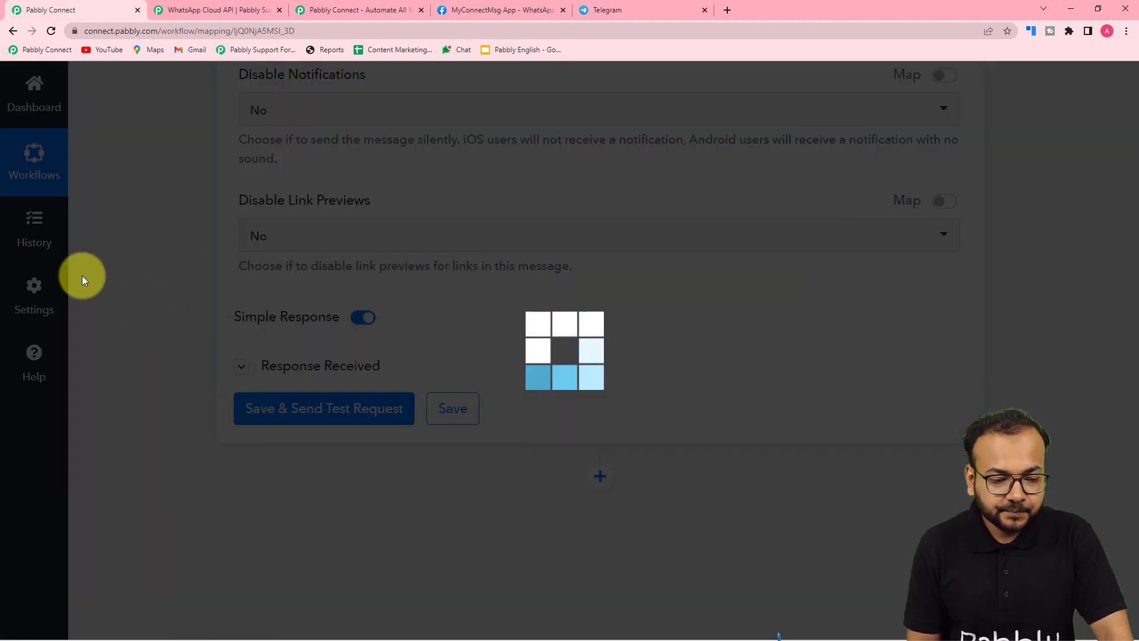
scroll(964, 505, down, 2)
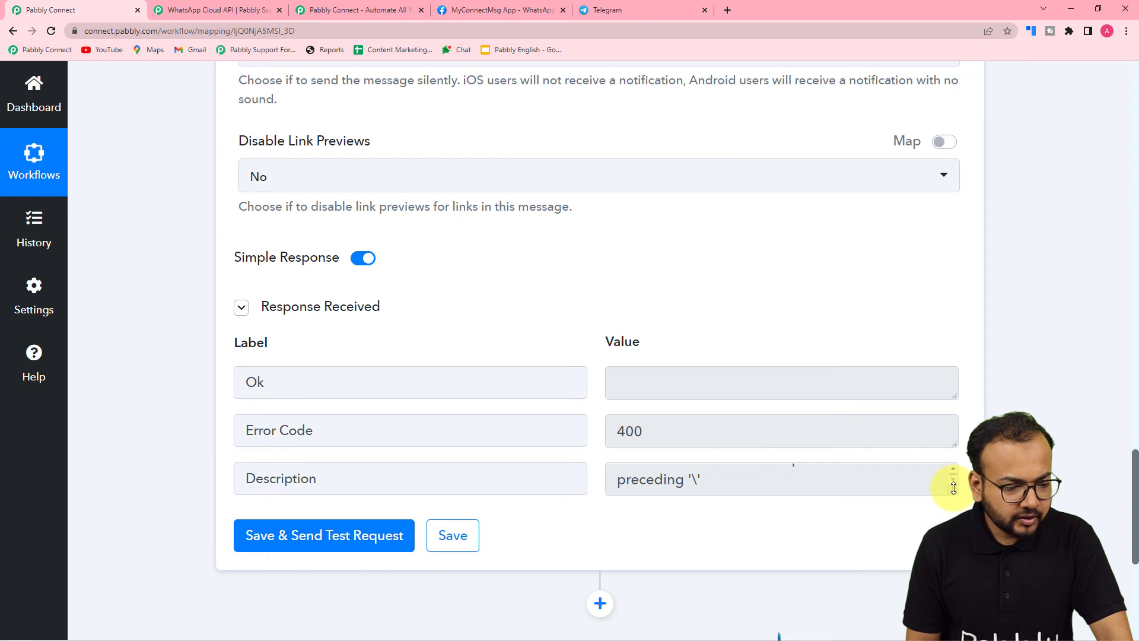
drag(952, 489, 954, 565)
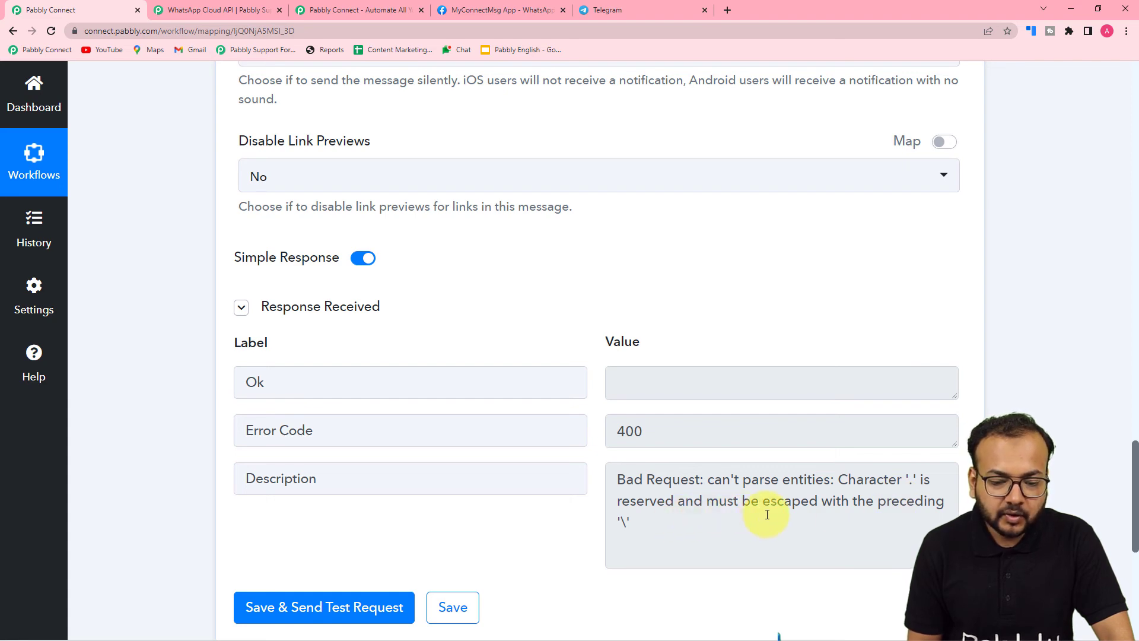
Step: Remove the full stop after the mapped Text Body value in the Text Message field
scroll(822, 513, up, 6)
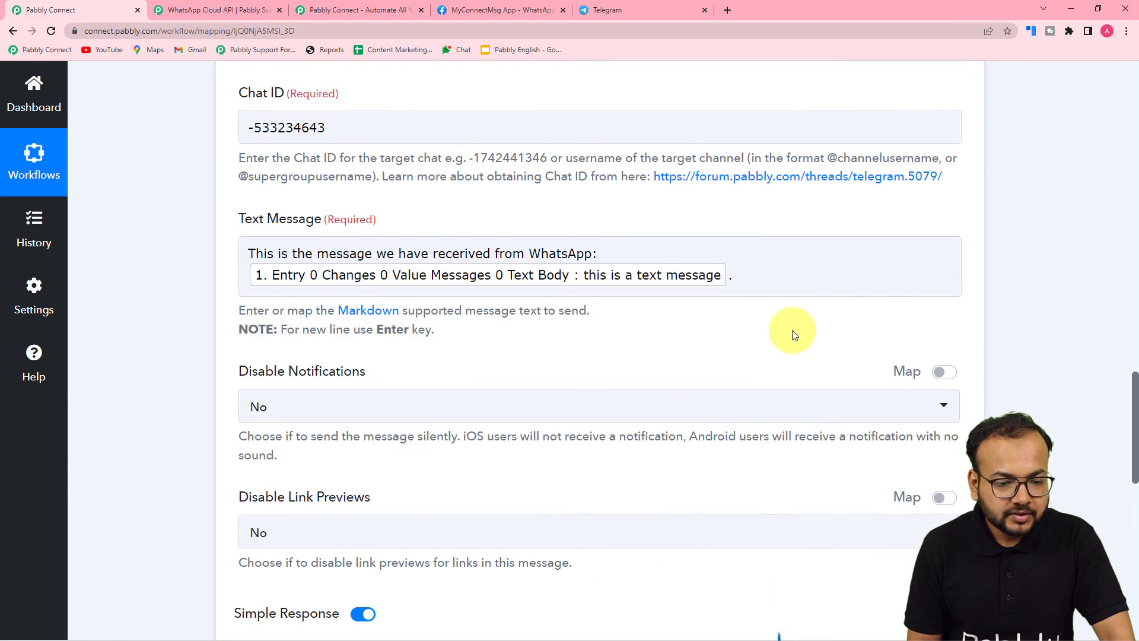
click(757, 276)
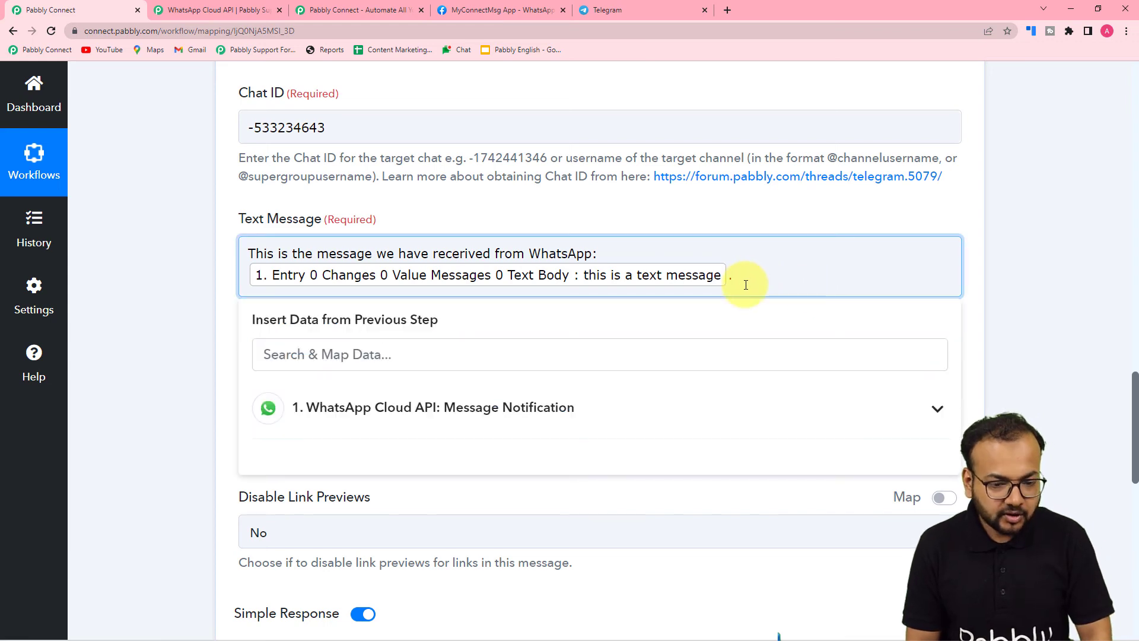
click(219, 274)
scroll(220, 275, down, 5)
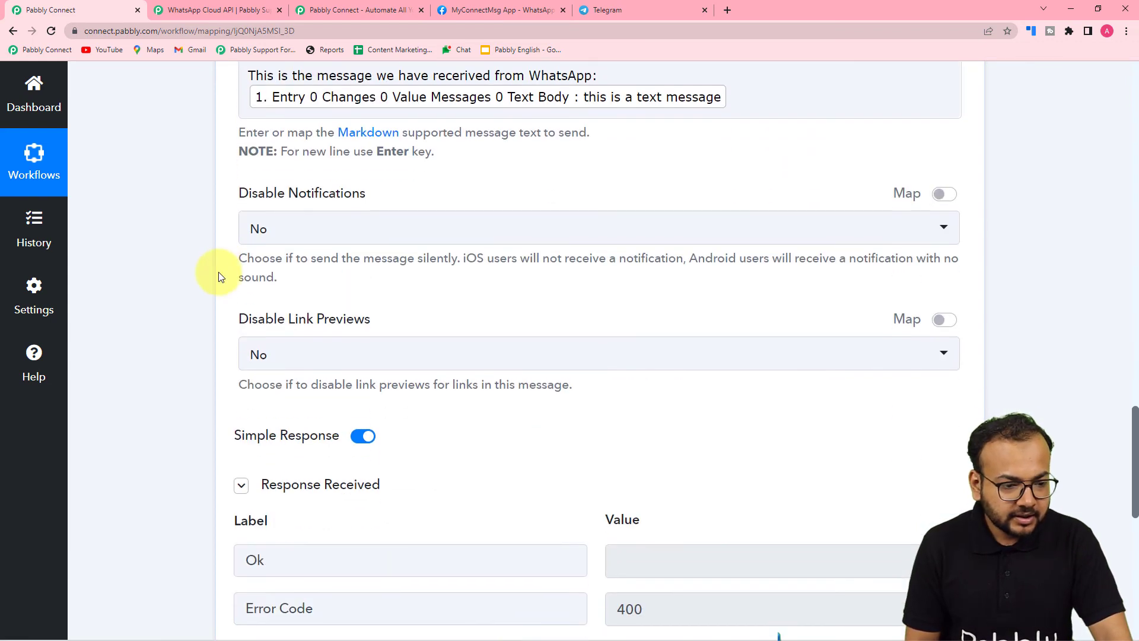
scroll(221, 274, up, 4)
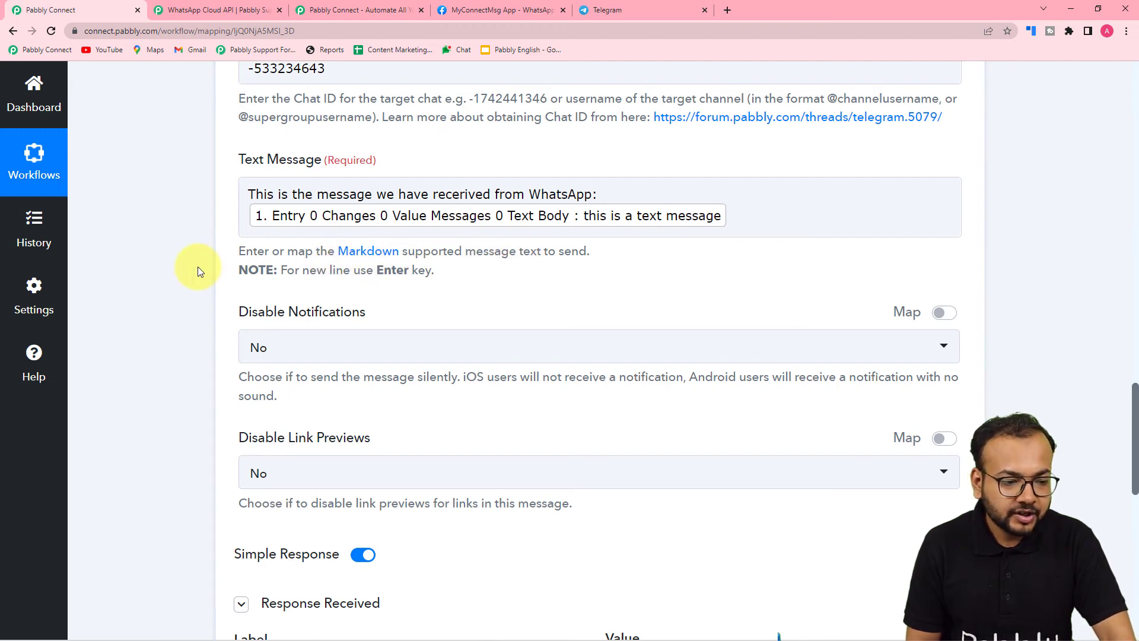
Step: Save the corrected Telegram Bot action and send its test request again
scroll(197, 271, down, 5)
scroll(197, 271, down, 3)
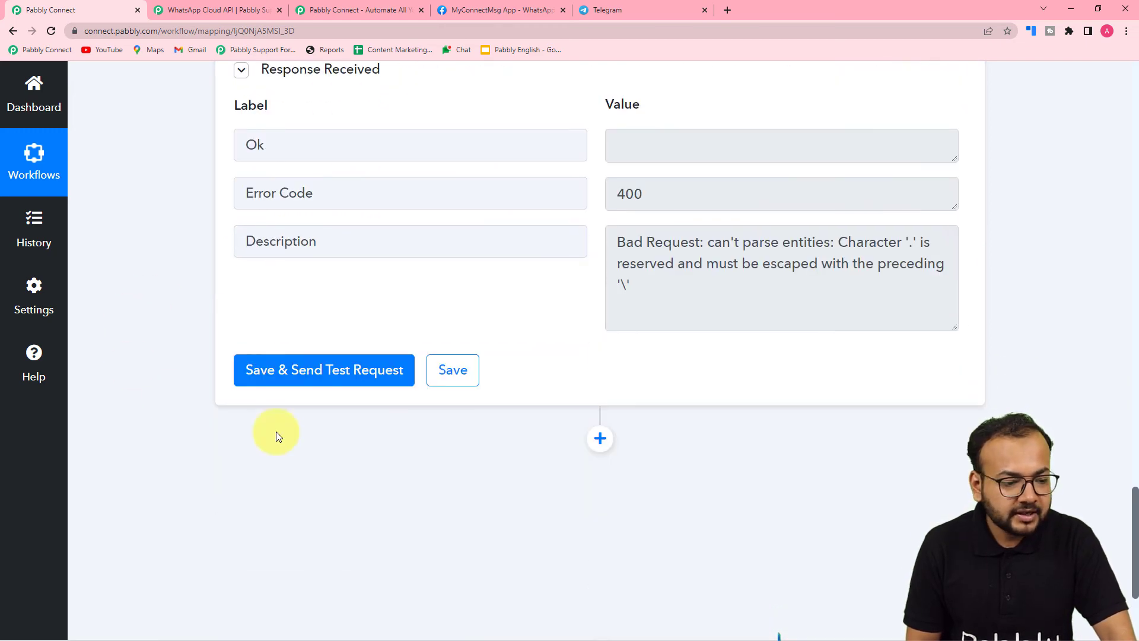
click(280, 373)
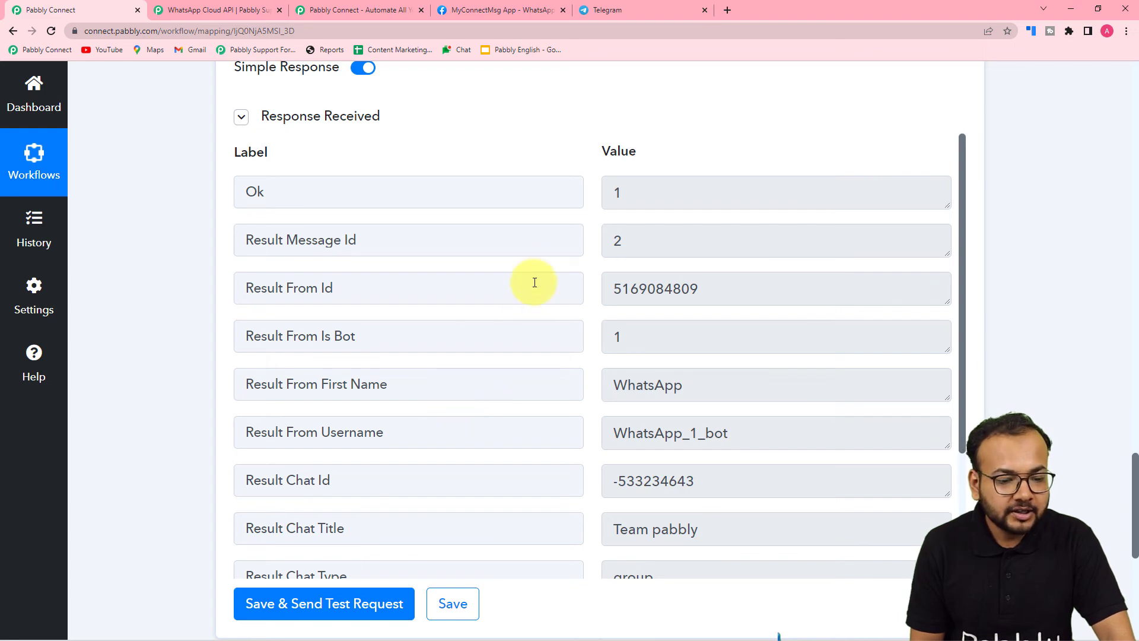
Step: Compare the bot's message in Telegram's Team pabbly chat with the workflow's Text Message field, and return to Pabbly Connect
click(619, 9)
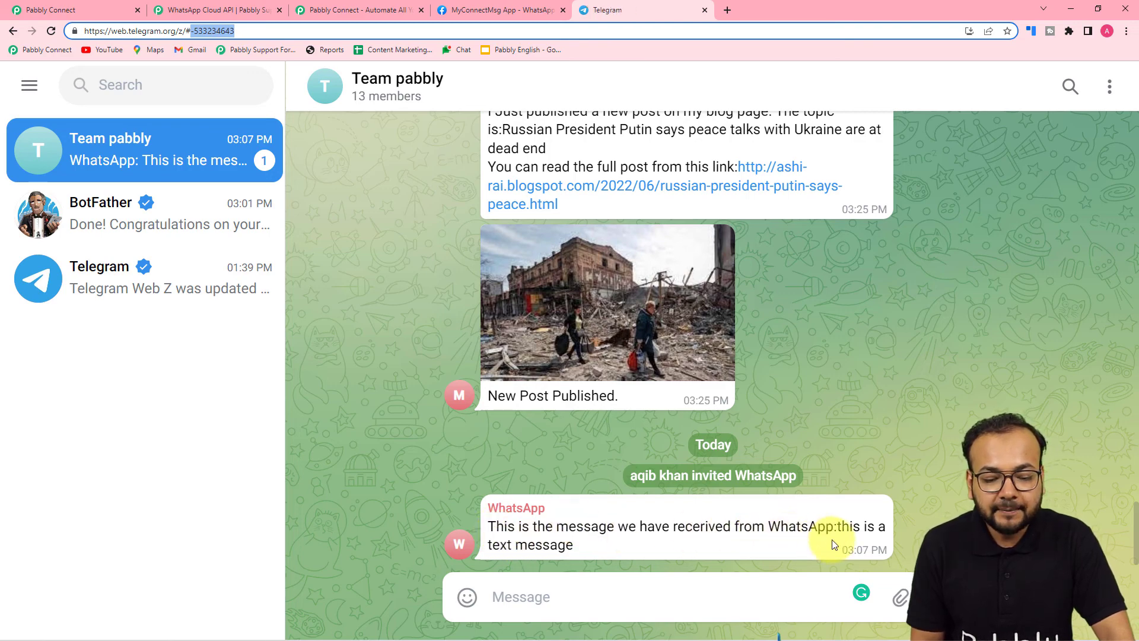
click(95, 7)
scroll(240, 281, up, 6)
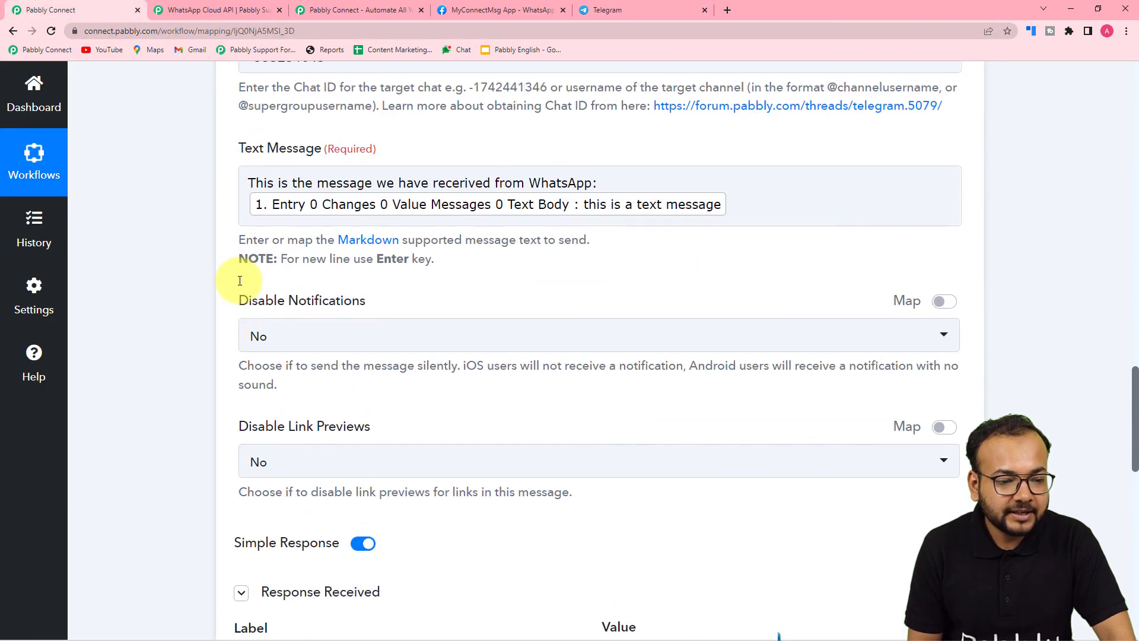
scroll(240, 281, up, 3)
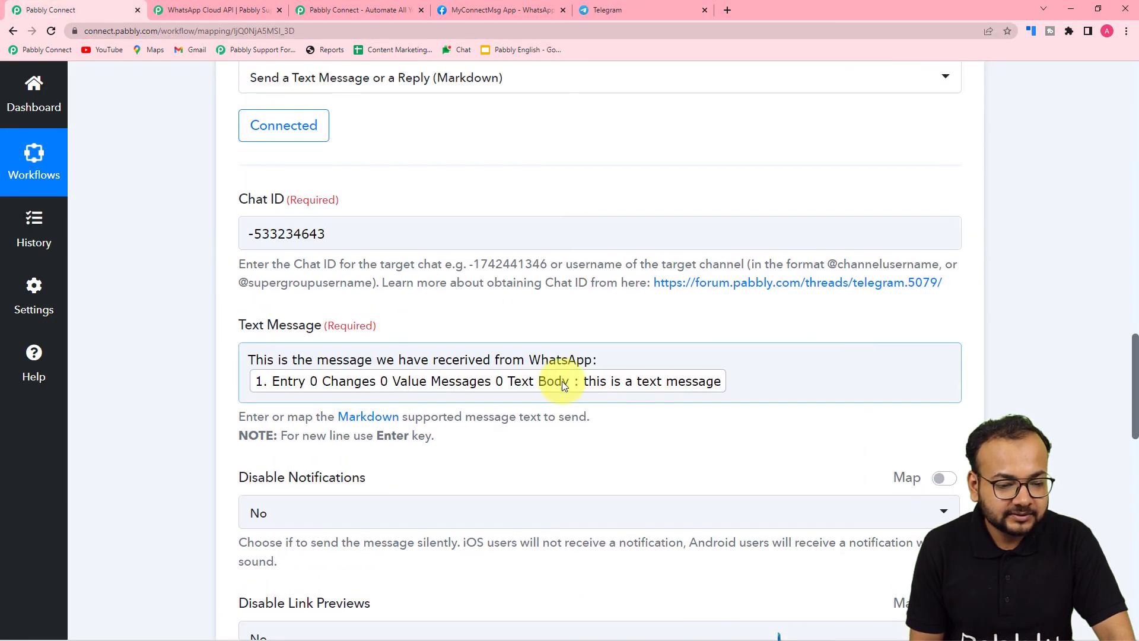
click(623, 11)
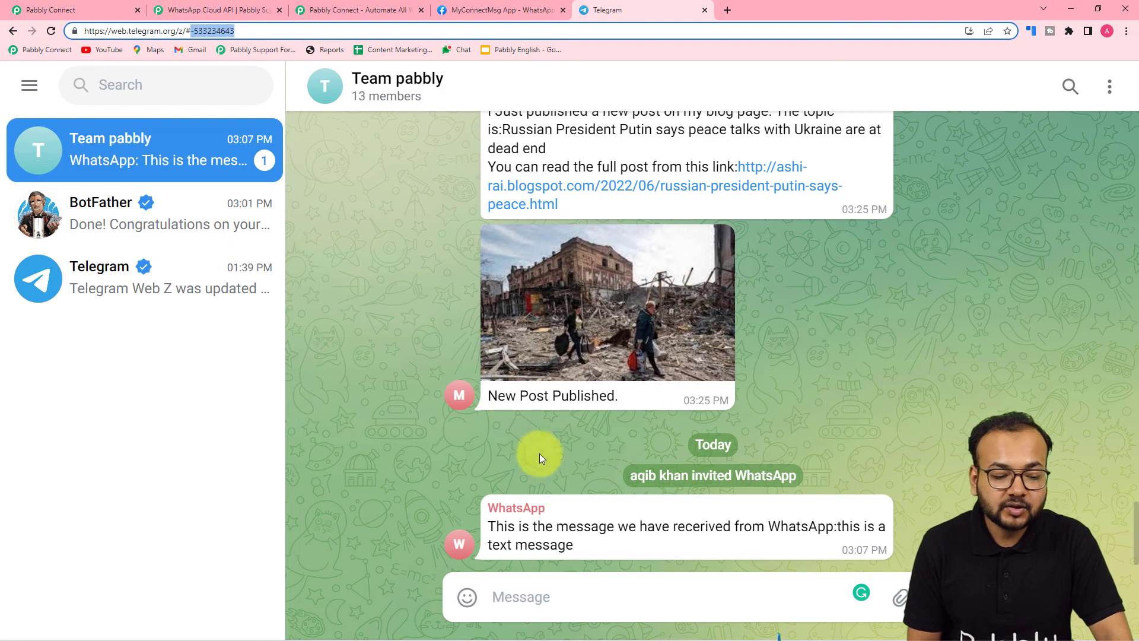
click(51, 8)
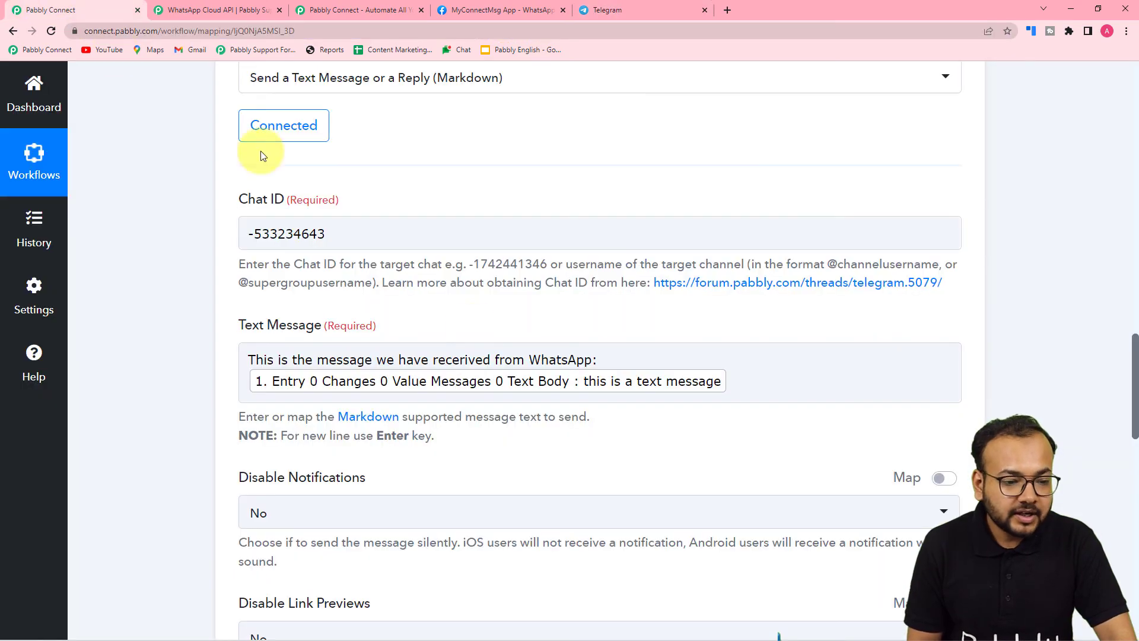
Step: Collapse the Telegram Bot action and the WhatsApp Cloud API trigger in the workflow
scroll(926, 465, up, 7)
scroll(939, 475, up, 2)
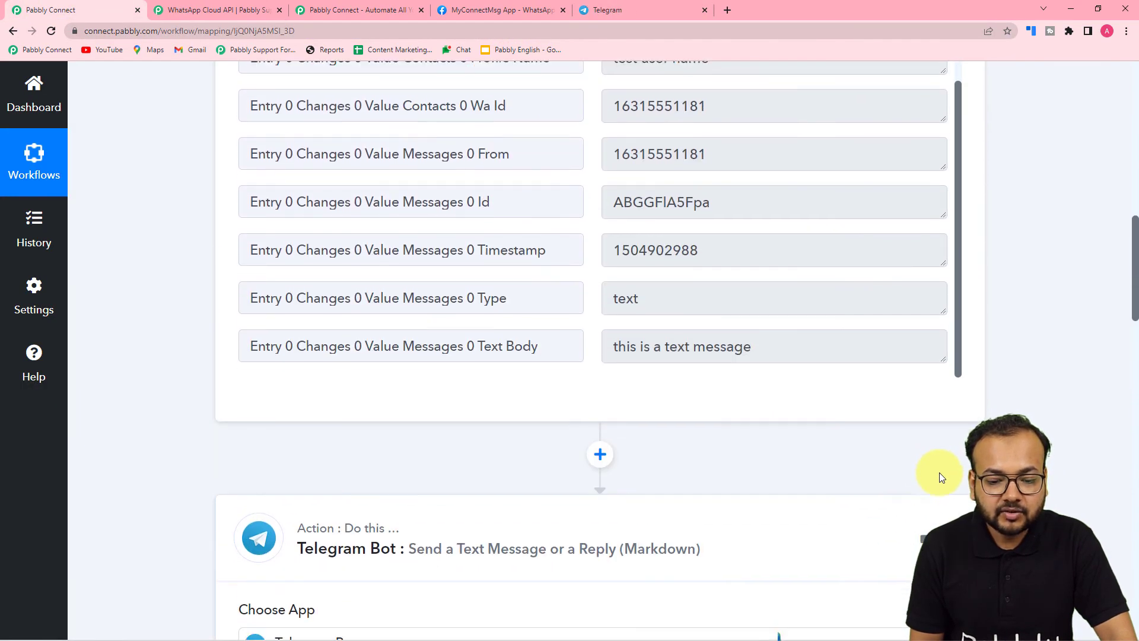
scroll(949, 427, down, 3)
click(960, 372)
scroll(1016, 375, up, 15)
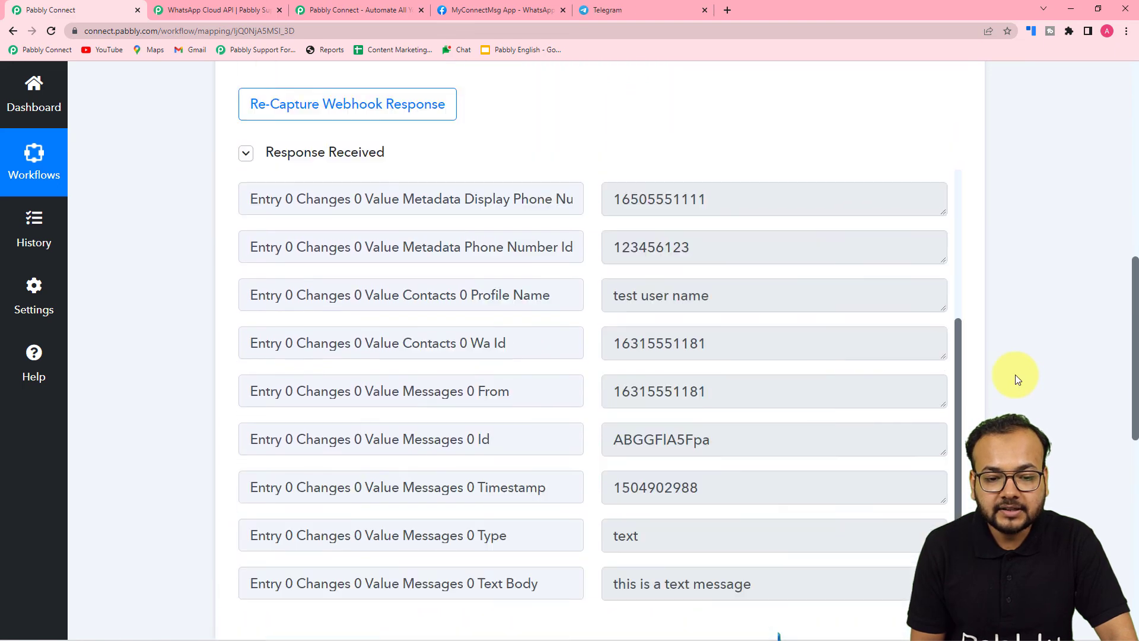
click(960, 303)
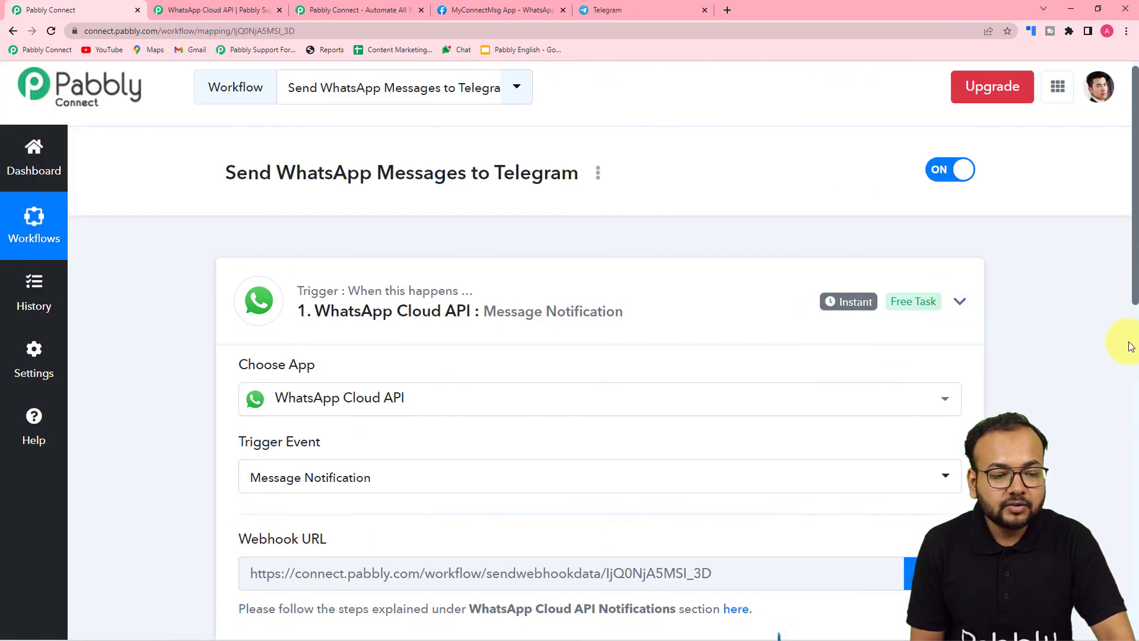